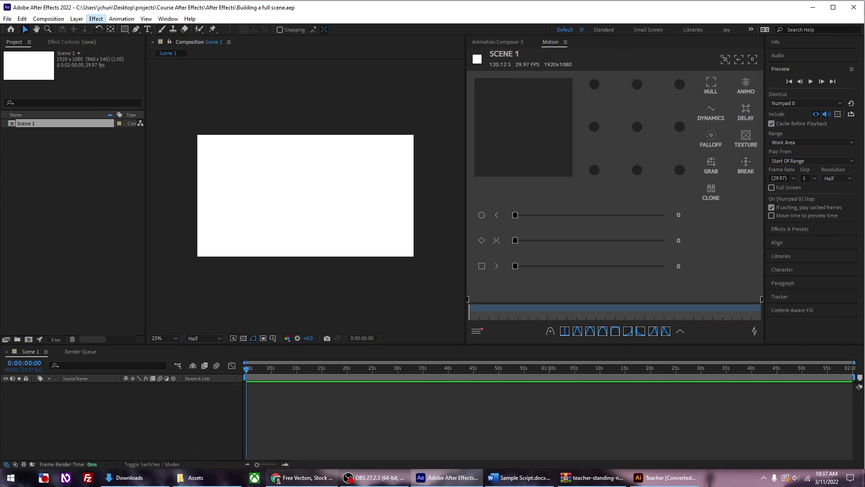
- Switch to Freepik in the browser and search its resources for "teacher"
left_click(302, 477)
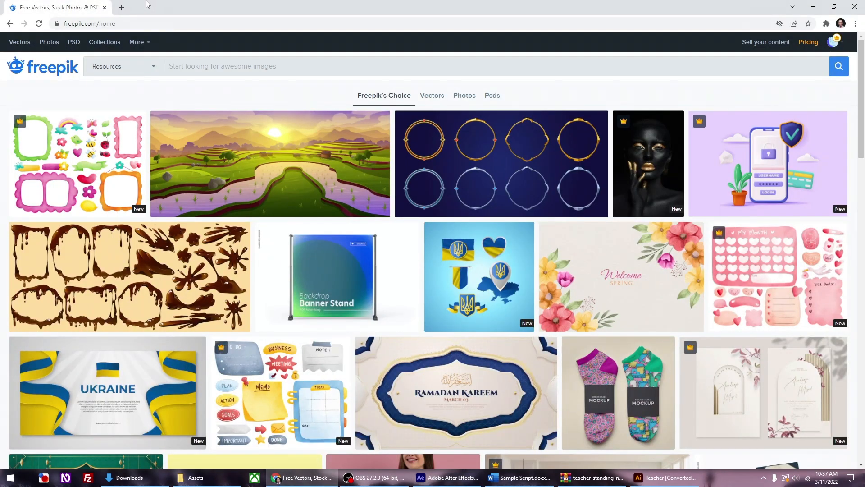
left_click(135, 26)
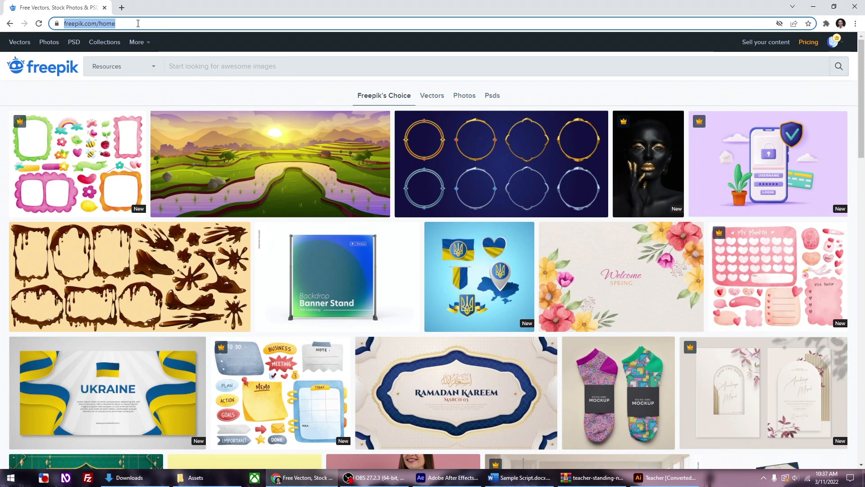
left_click(221, 68)
type("teacher")
key("Return")
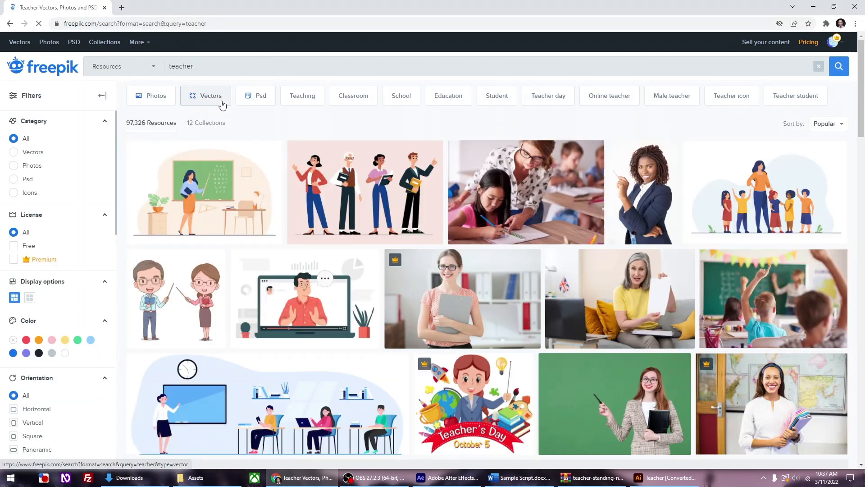
- Check the opening phrase about teachers and instructional design in the Sample Script Word document, and return to the Freepik results
left_click(521, 481)
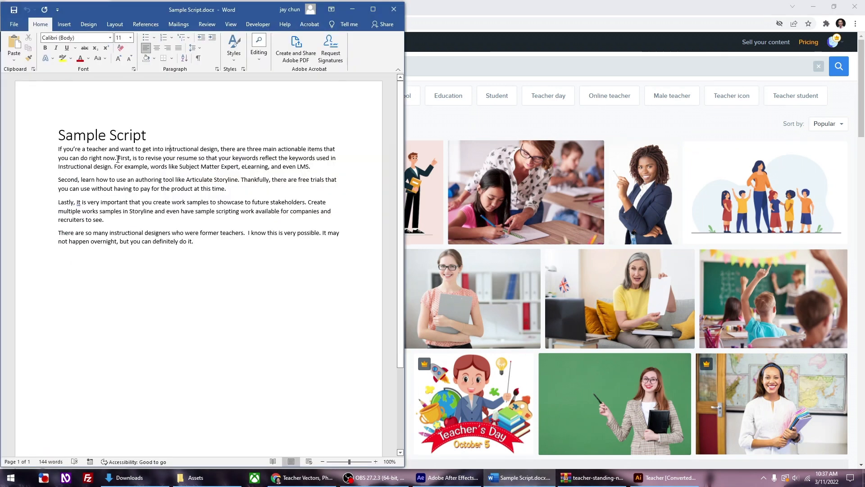
left_click_drag(58, 149, 218, 147)
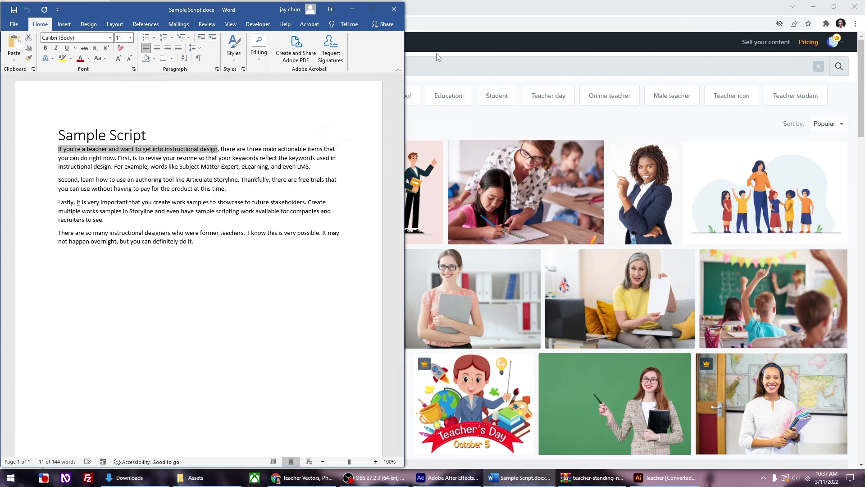
left_click(448, 71)
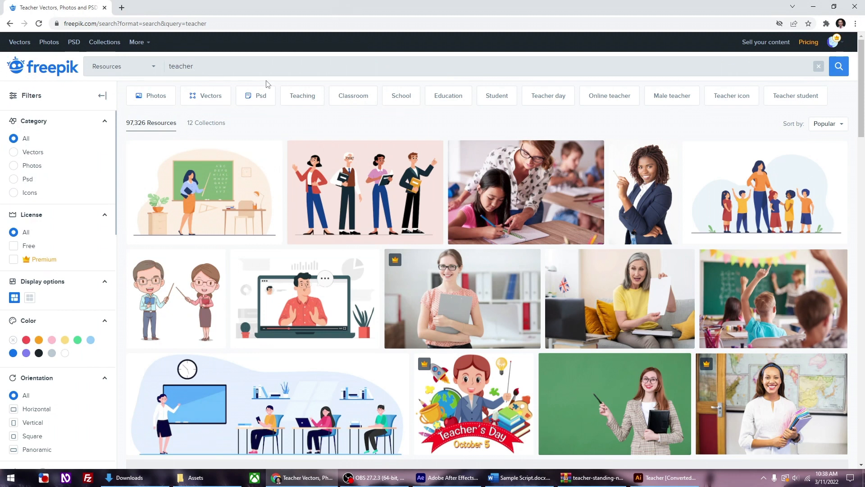
- Restrict the teacher search to vectors and run it again
left_click(146, 70)
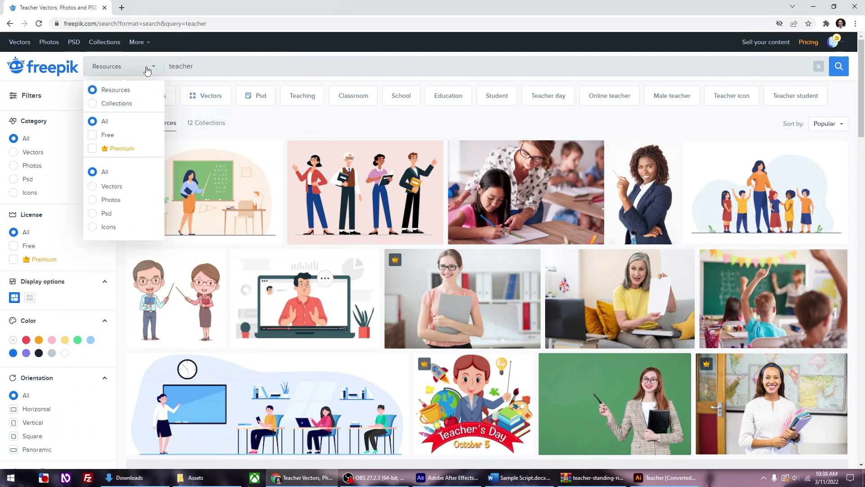
left_click(93, 187)
left_click(710, 65)
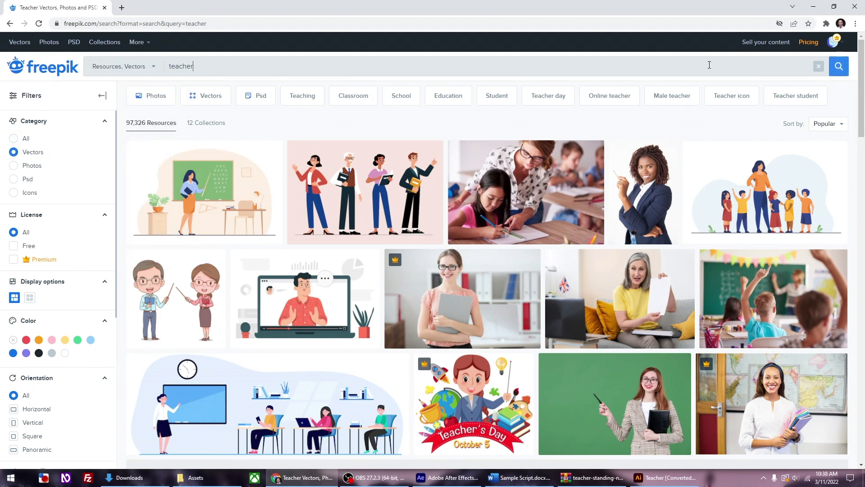
left_click(839, 69)
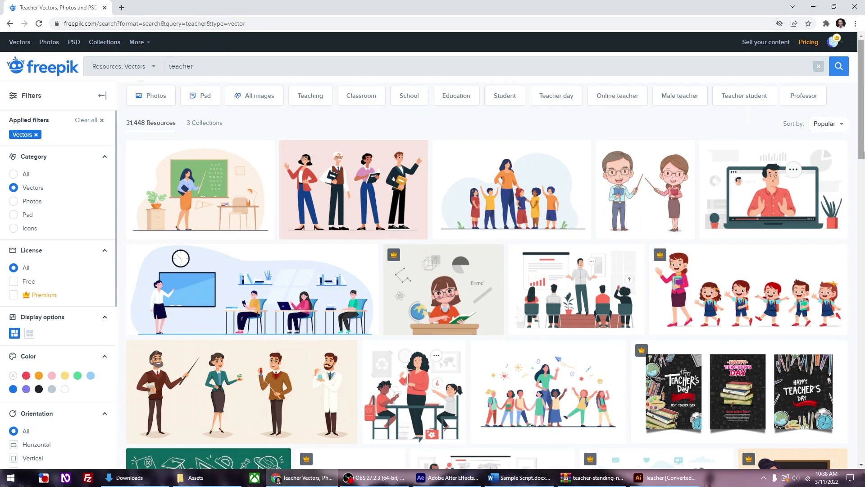
- Download the vector of the teacher standing near a blackboard and open the downloaded ZIP archive
left_click(205, 177)
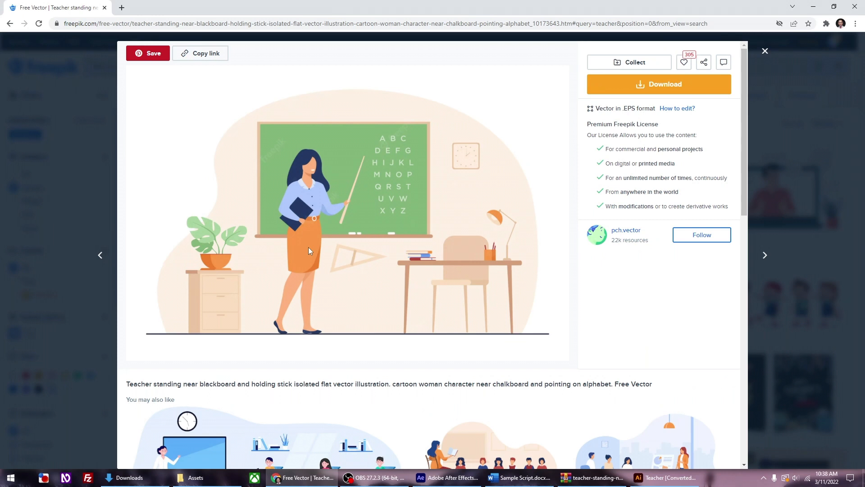
left_click(643, 82)
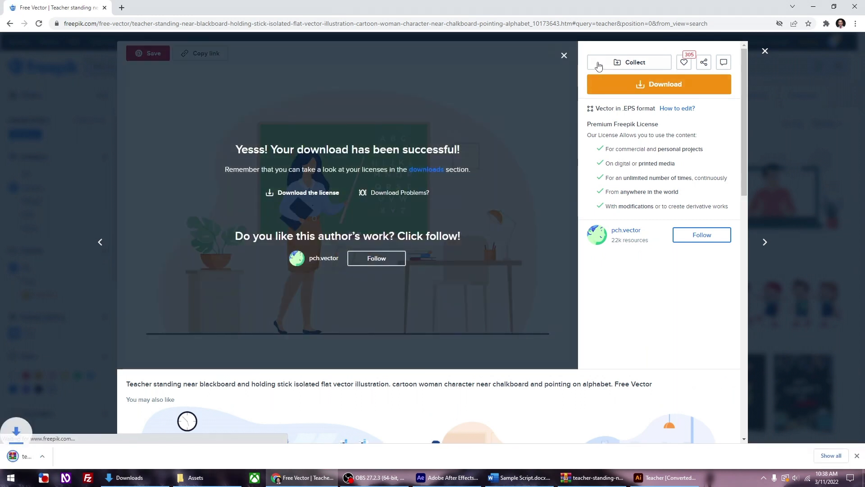
left_click(49, 456)
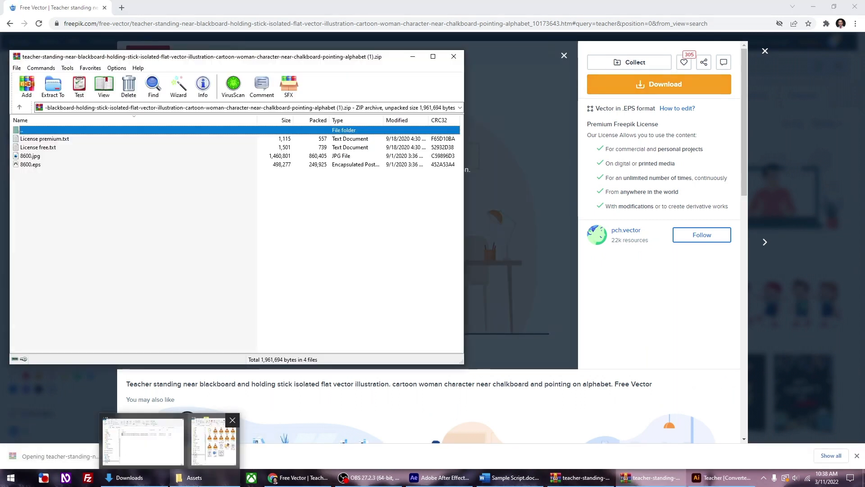
- Extract 8600.eps from the archive into the Assets folder and rename it teacher-1
left_click(213, 441)
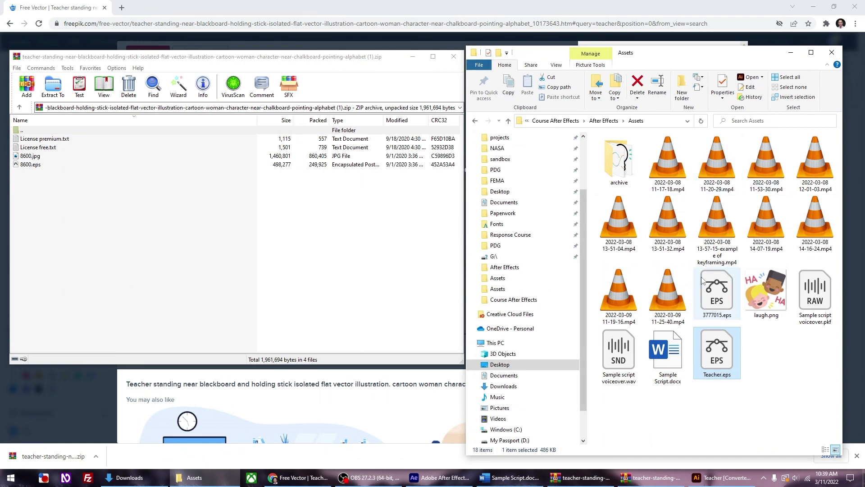
left_click_drag(26, 166, 763, 371)
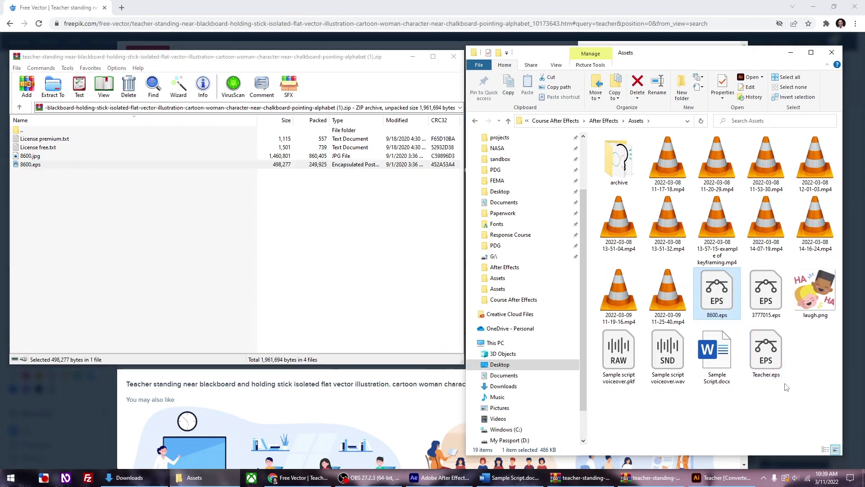
left_click(714, 317)
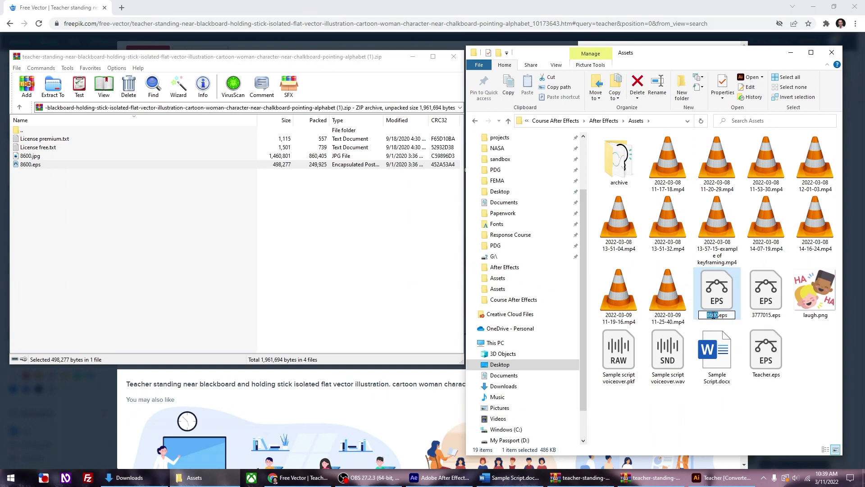
type("teacher-1")
key("Return")
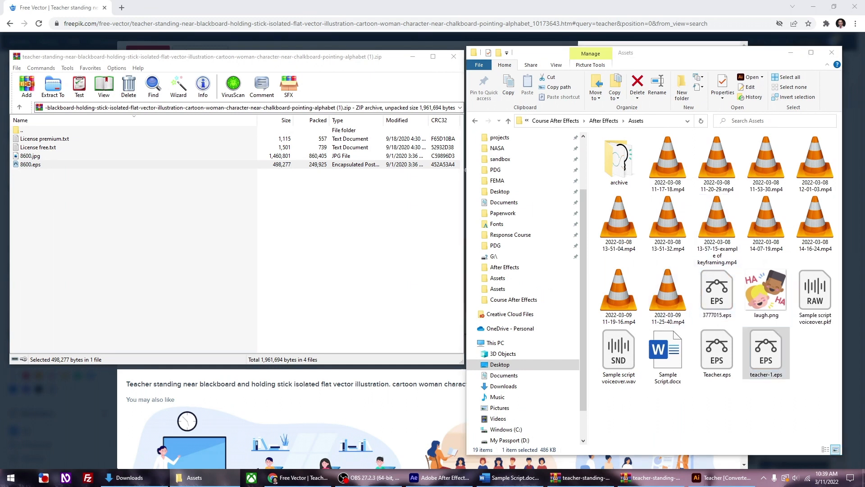
- Examine the teacher illustration in Illustrator and switch back to the After Effects project
left_click(762, 360)
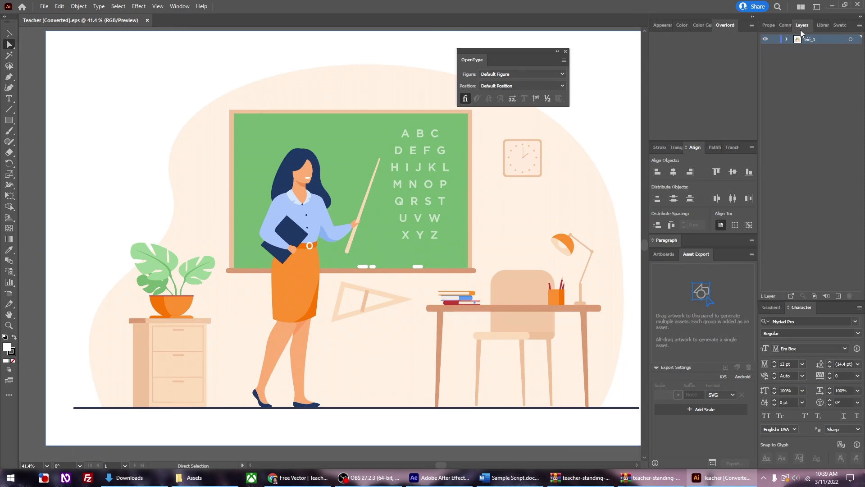
left_click(830, 5)
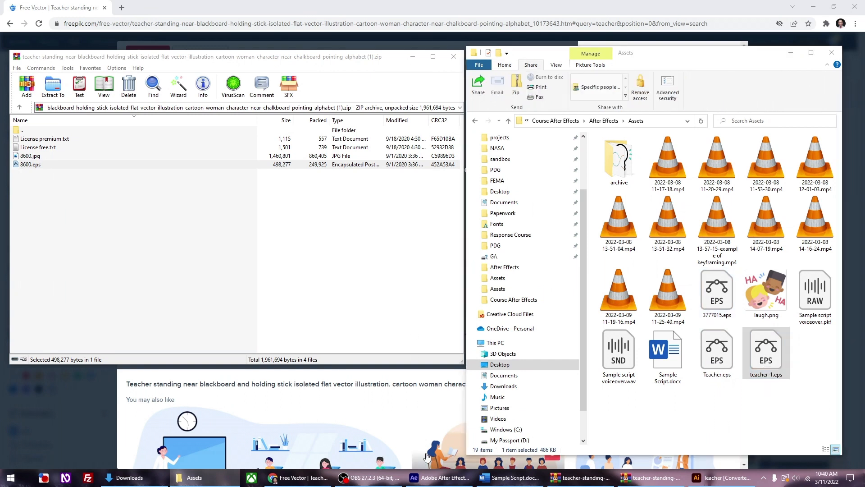
left_click(437, 477)
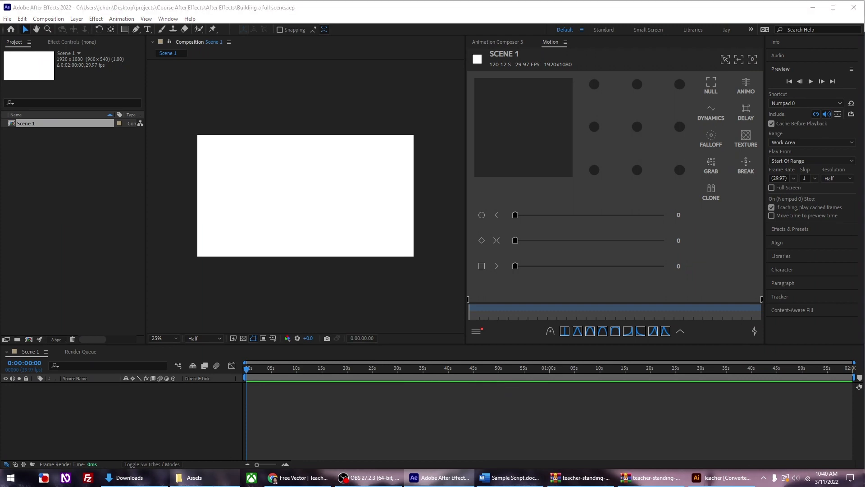
left_click(195, 477)
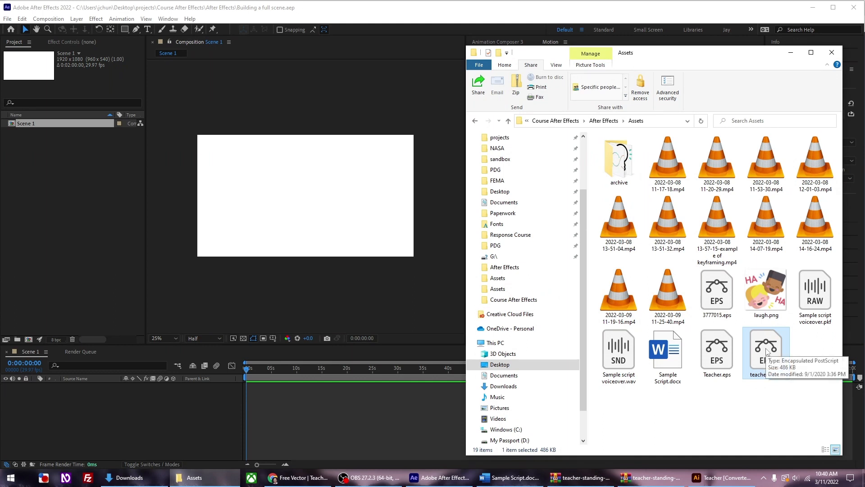
mouse_move(768, 351)
left_mouse_down()
mouse_move(310, 244)
mouse_move(69, 172)
mouse_move(81, 183)
mouse_move(759, 345)
left_mouse_up()
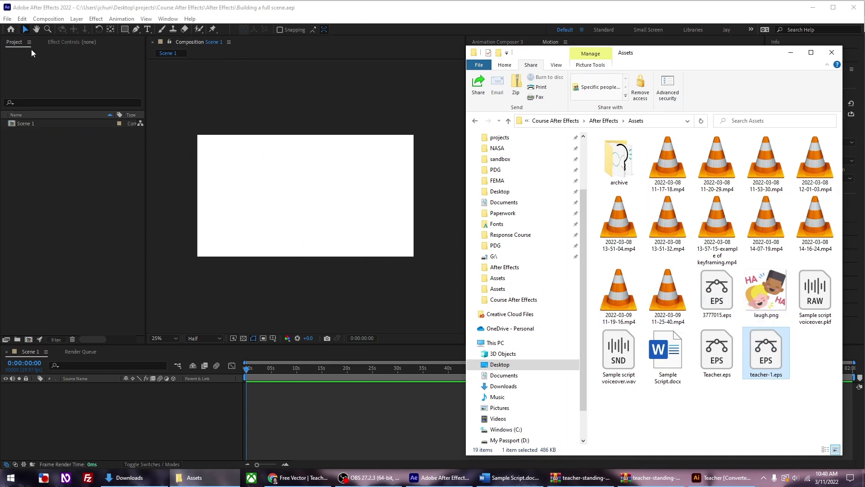
left_click(7, 19)
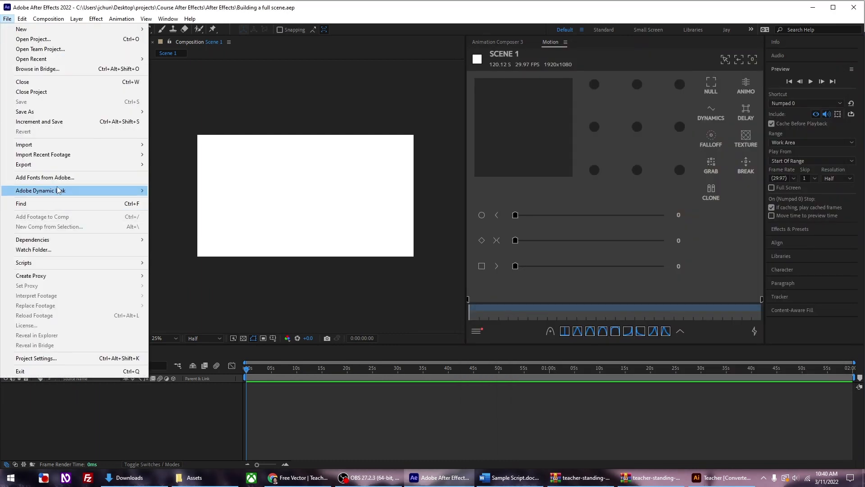
mouse_move(64, 145)
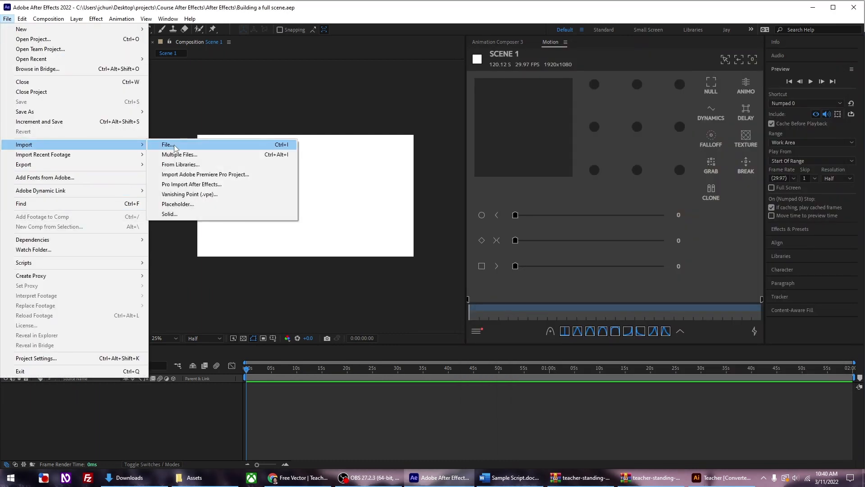
left_click(191, 112)
- Import teacher-1.eps from the Assets folder into the After Effects project
left_click(195, 478)
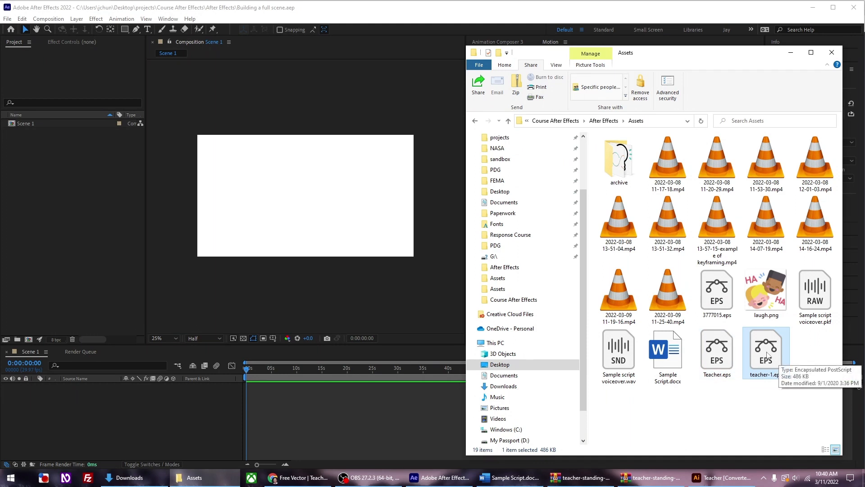
left_click_drag(767, 355, 64, 186)
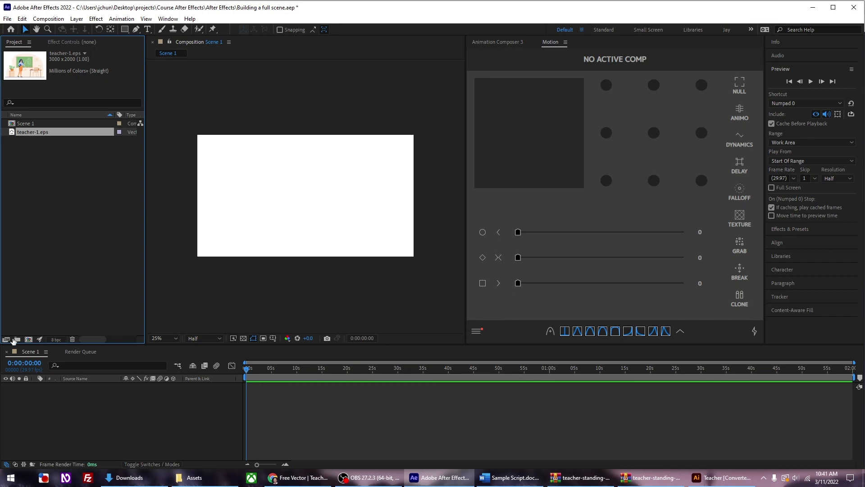
- Create a project folder named images and move teacher-1.eps into it
left_click(18, 339)
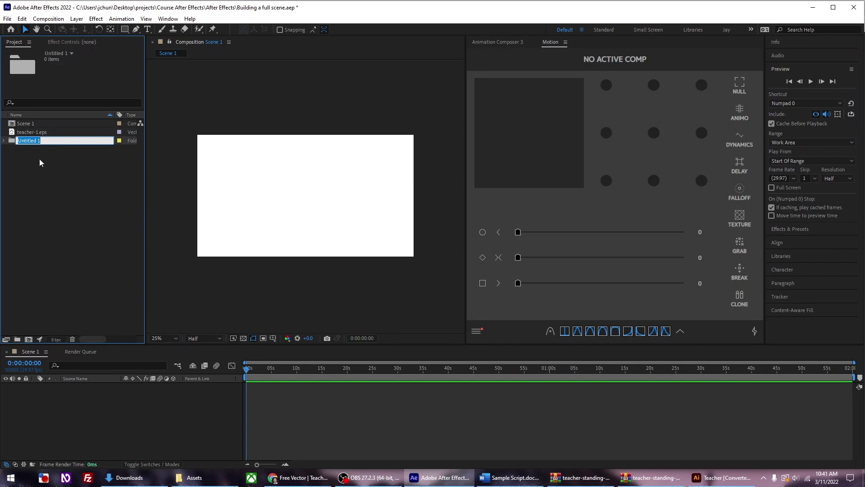
type("images")
key("Return")
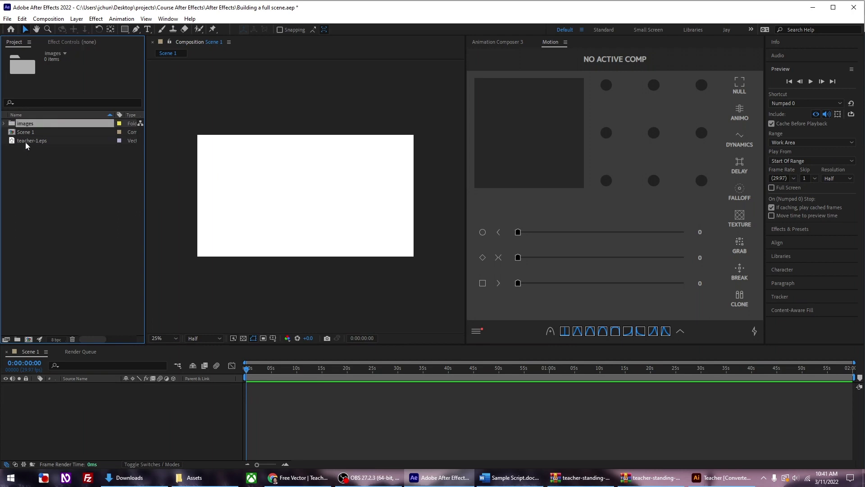
left_click(25, 142)
left_click(34, 134, "ctrl")
left_click_drag(35, 134, 37, 123)
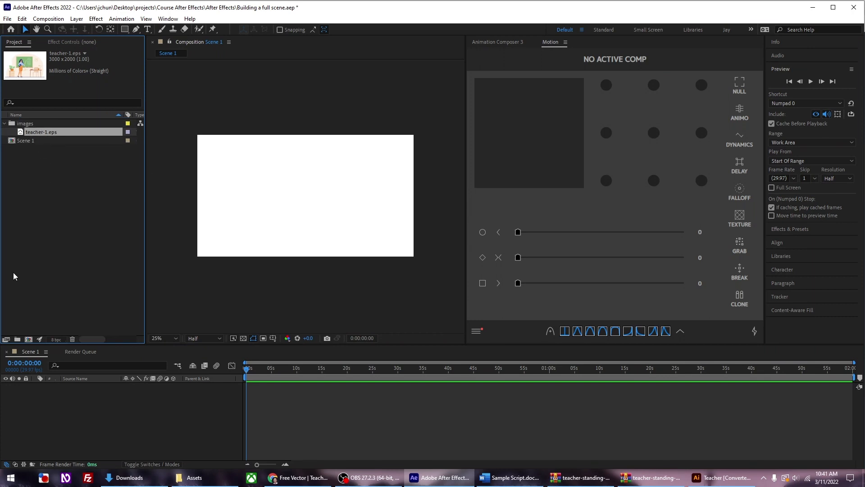
- Try adding teacher-1.eps to Scene 1 through the composition view and the timeline, deleting the layer each time
left_click(35, 140, "ctrl")
left_click_drag(35, 141, 326, 186)
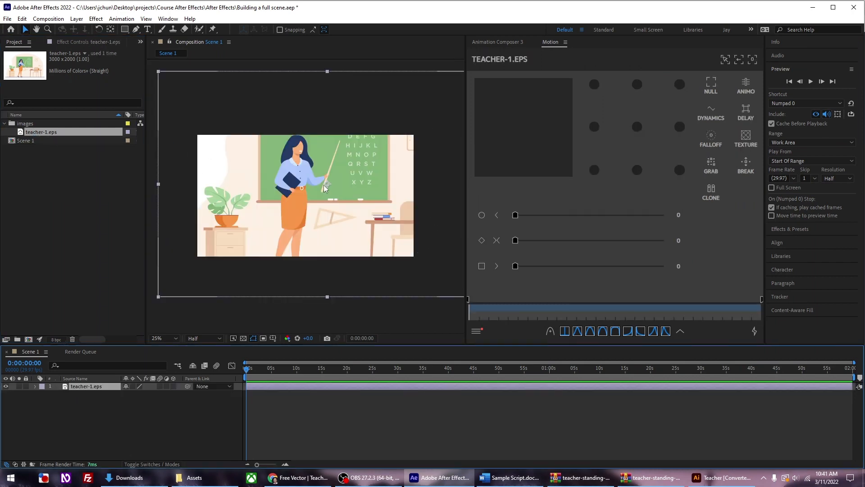
key("Delete")
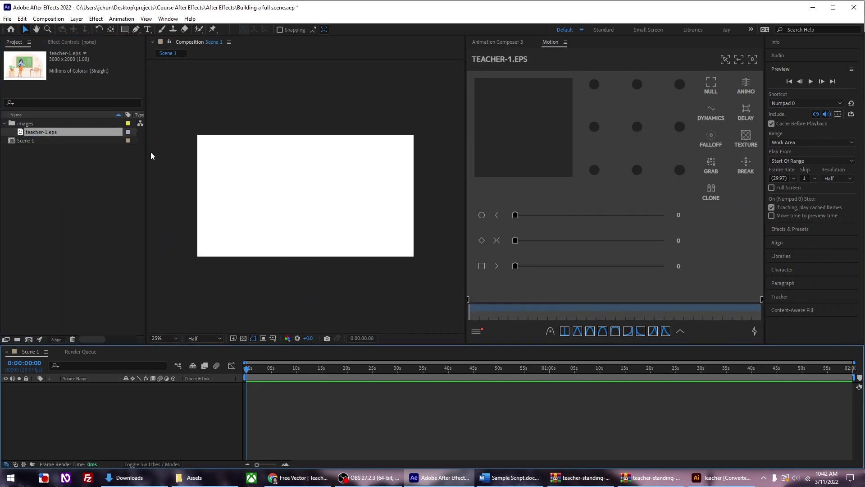
left_click_drag(30, 132, 279, 400)
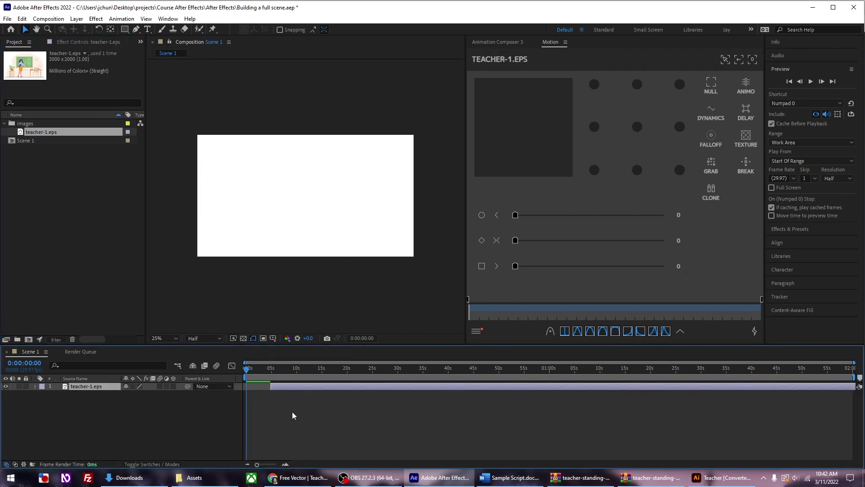
key("Delete")
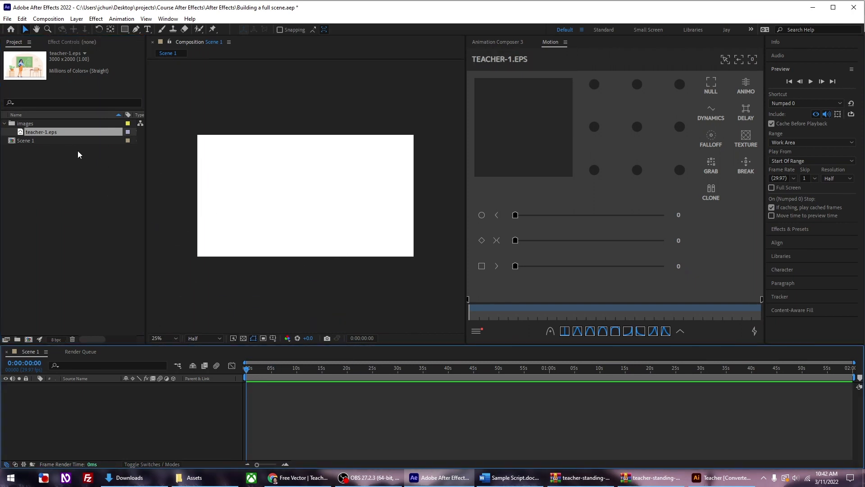
- Place teacher-1.eps in the Scene 1 composition at the timeline's start and scale it down to fit inside the frame
left_click_drag(29, 132, 313, 195)
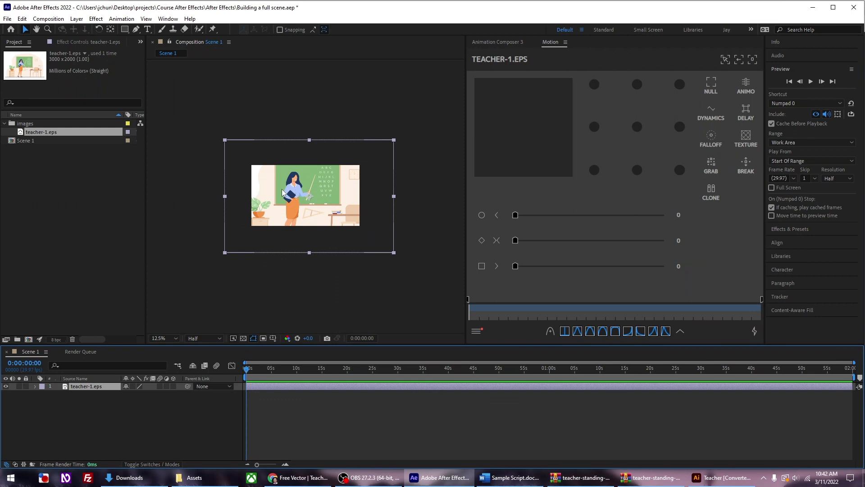
key("period")
key("comma")
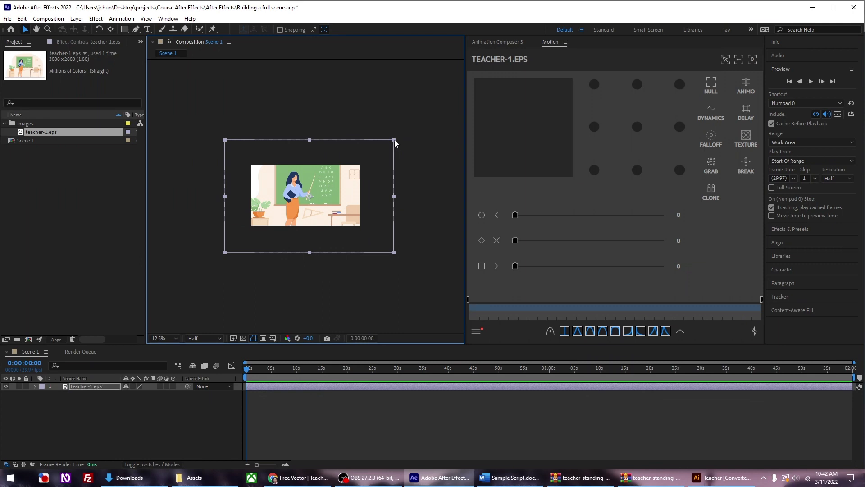
left_click_drag(394, 139, 319, 201)
left_click(391, 199)
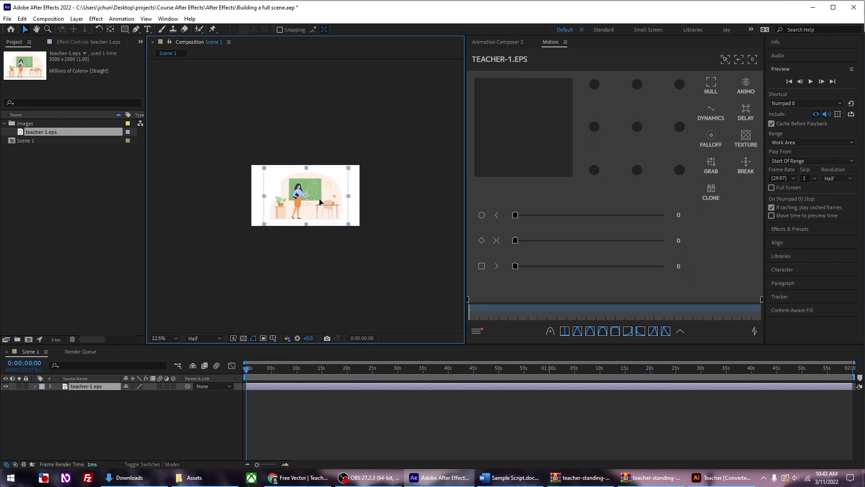
- Import Sample script voiceover.wav from the Assets folder into the After Effects project
left_click(405, 203)
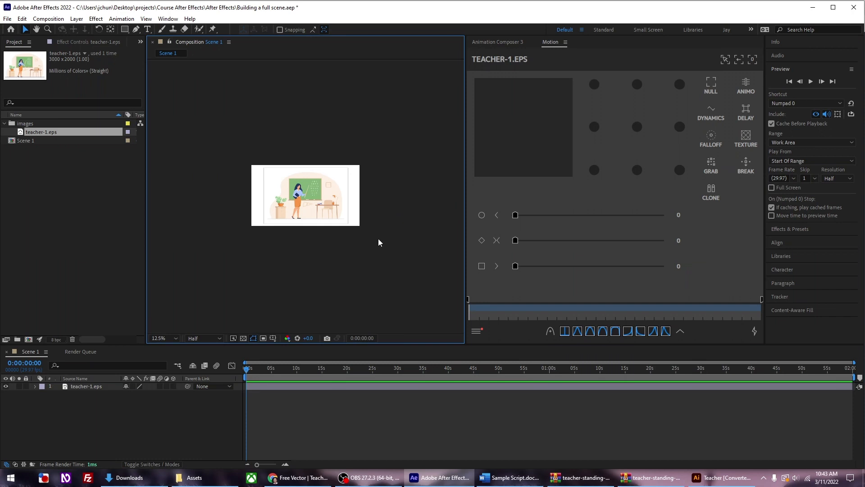
key("period")
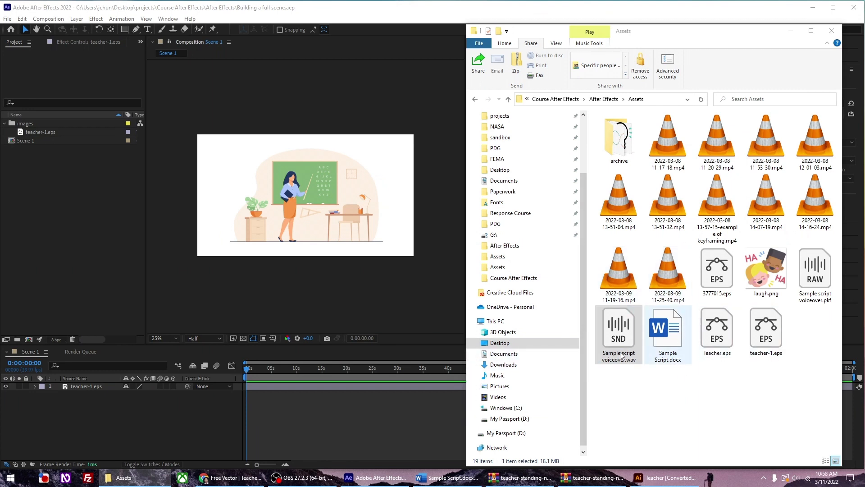
left_click_drag(618, 333, 78, 202)
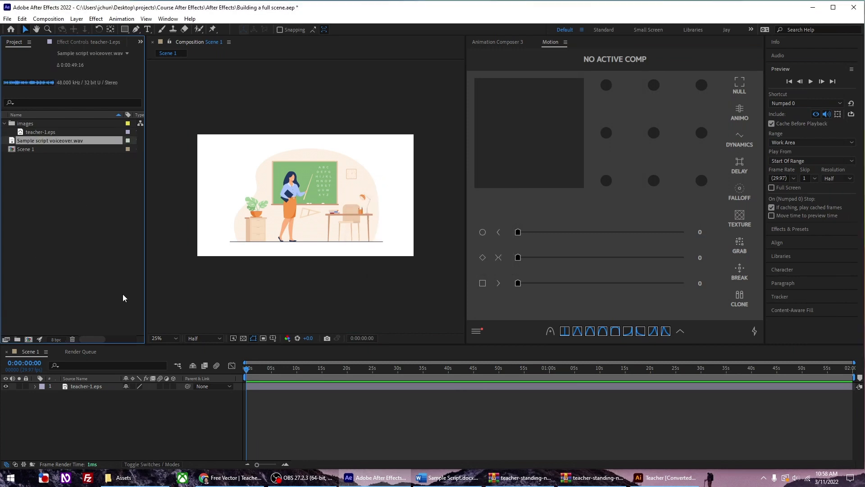
- Create a project folder named Audio and move Sample script voiceover.wav into it
left_click(16, 339)
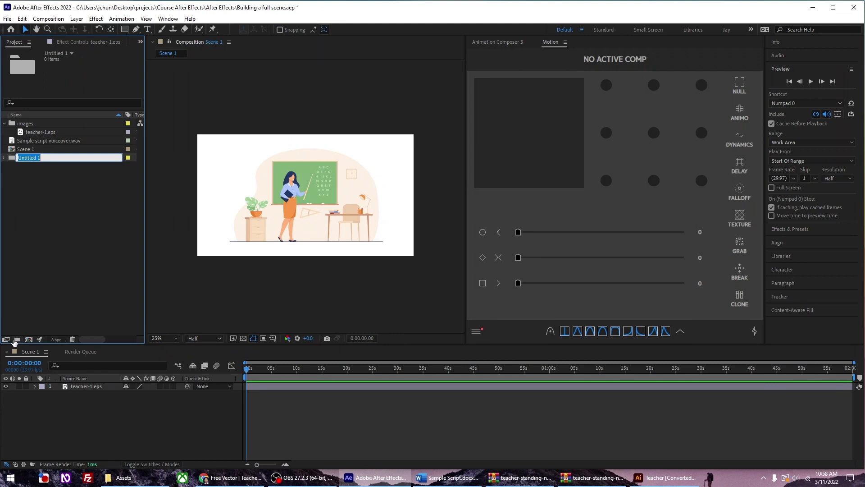
type("Audio")
key("Return")
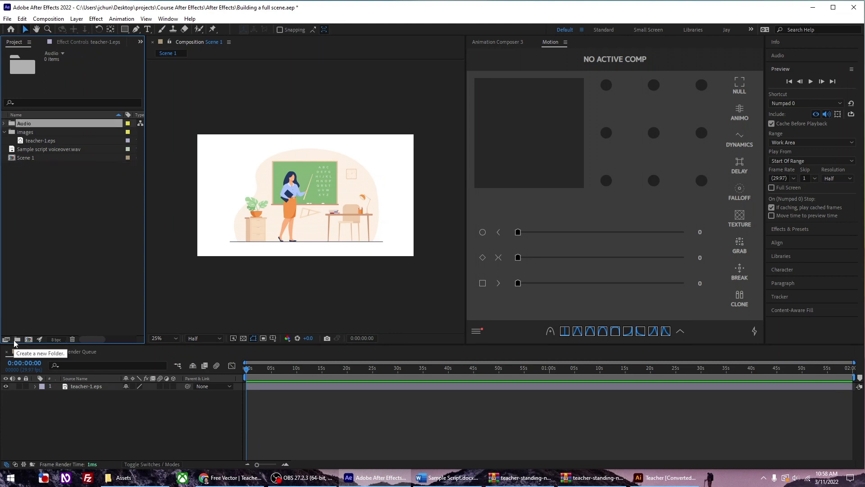
left_click(36, 150)
left_click_drag(36, 150, 43, 124)
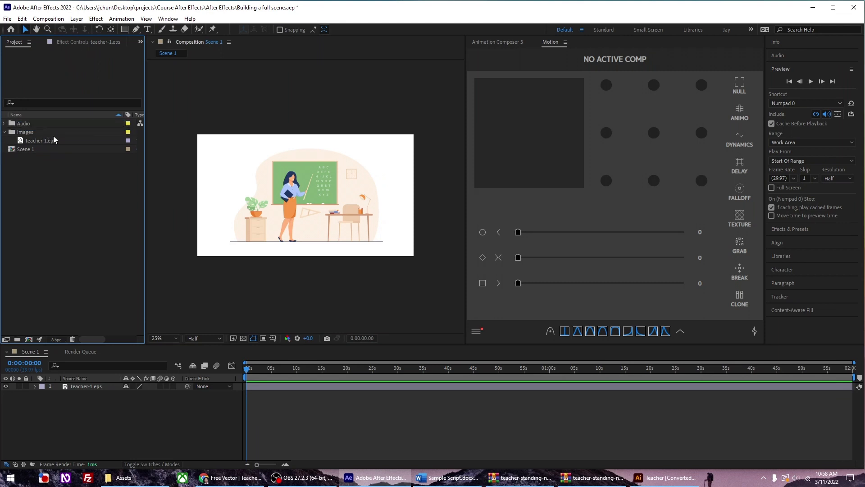
- Add Sample script voiceover.wav from the Audio folder to Scene 1 below teacher-1.eps, starting at 0 seconds
left_click(4, 123)
left_click_drag(17, 132, 266, 399)
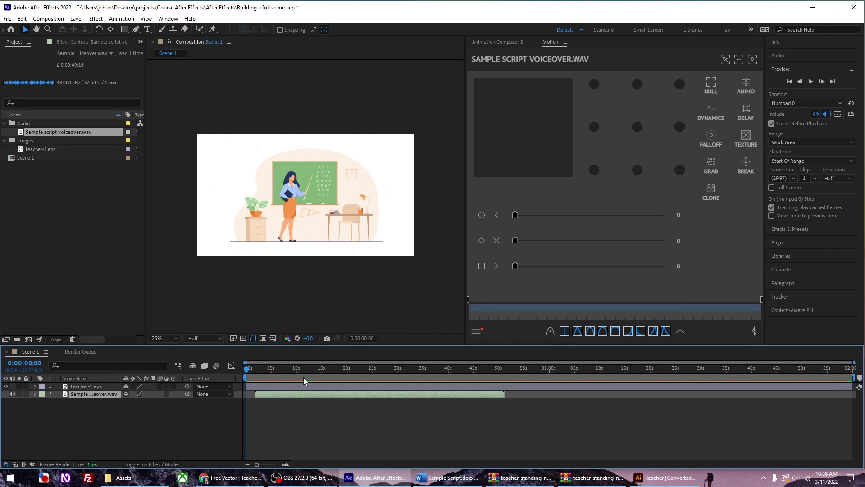
mouse_move(278, 393)
left_mouse_down()
mouse_move(283, 399)
mouse_move(263, 395)
mouse_move(296, 395)
mouse_move(268, 394)
left_mouse_up()
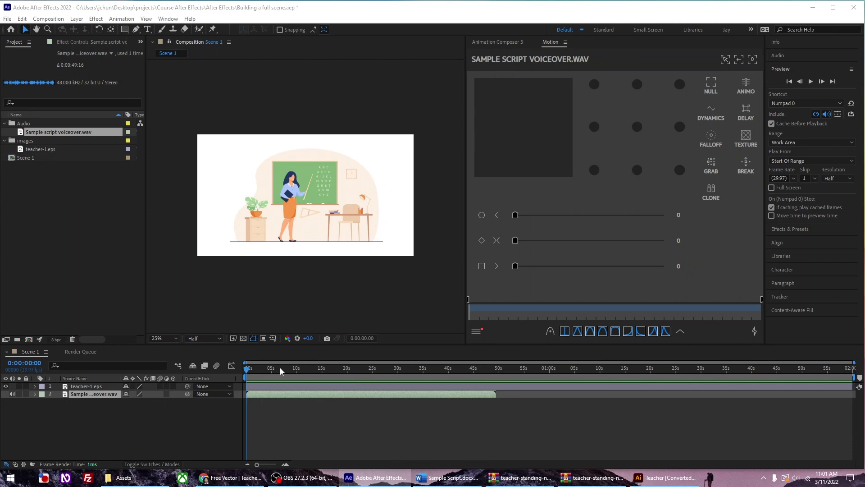
- Shorten the Scene 1 work area to about the first 5 seconds and preview it
left_click_drag(853, 377, 274, 373)
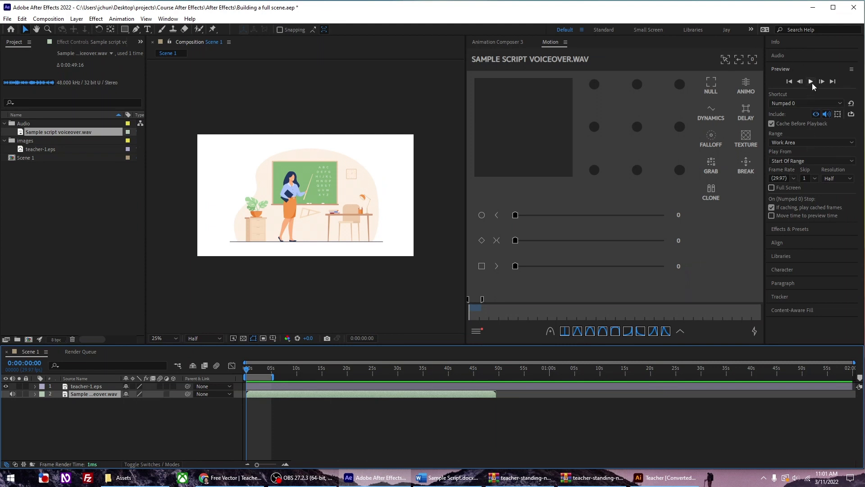
left_click(799, 104)
left_click(799, 104)
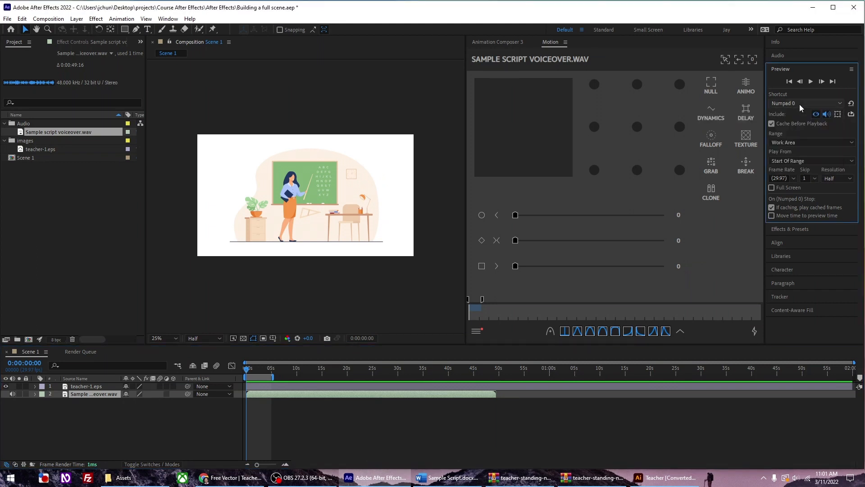
left_click(258, 369)
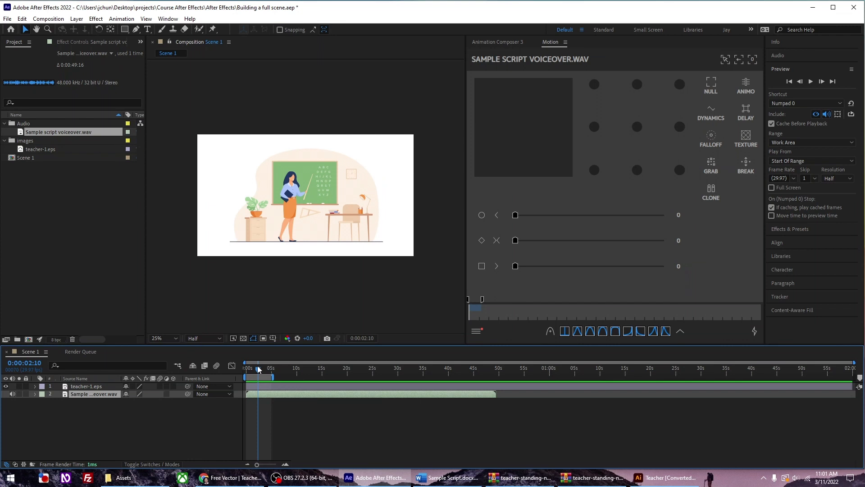
key("KP_0")
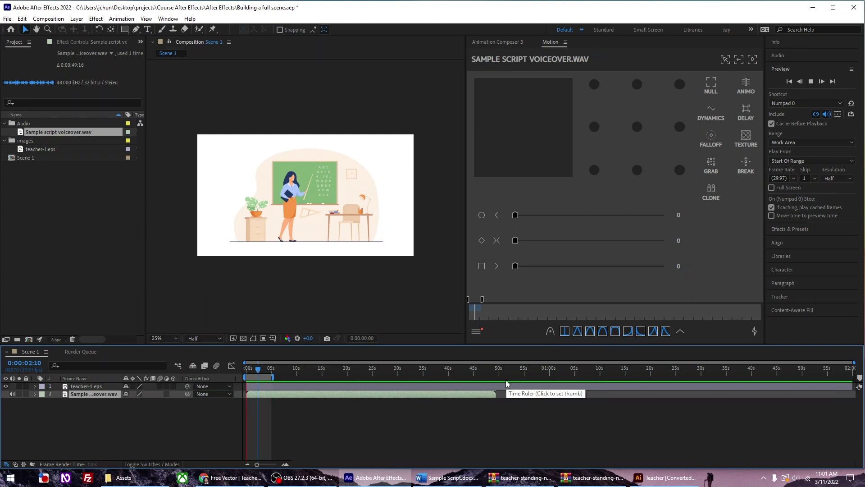
- Stop the preview, extend the work area's end to just past 10 seconds and play the voiceover again
key("space")
left_click_drag(275, 377, 304, 382)
key("space")
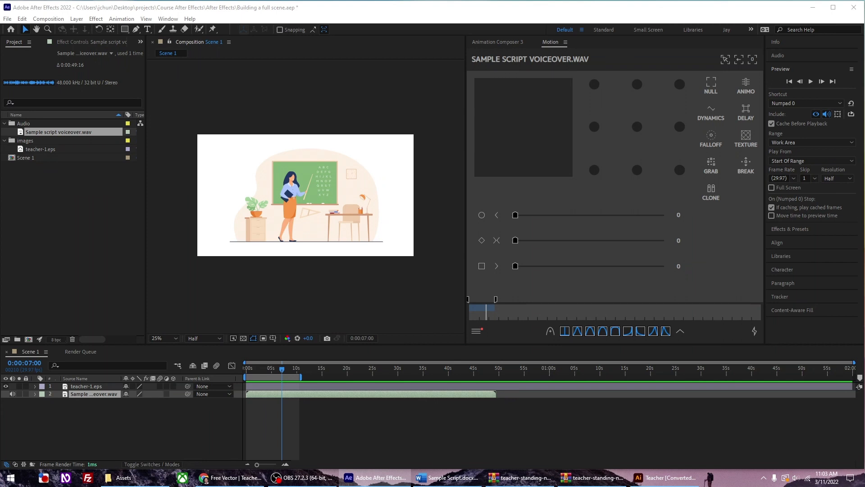
left_click(331, 426)
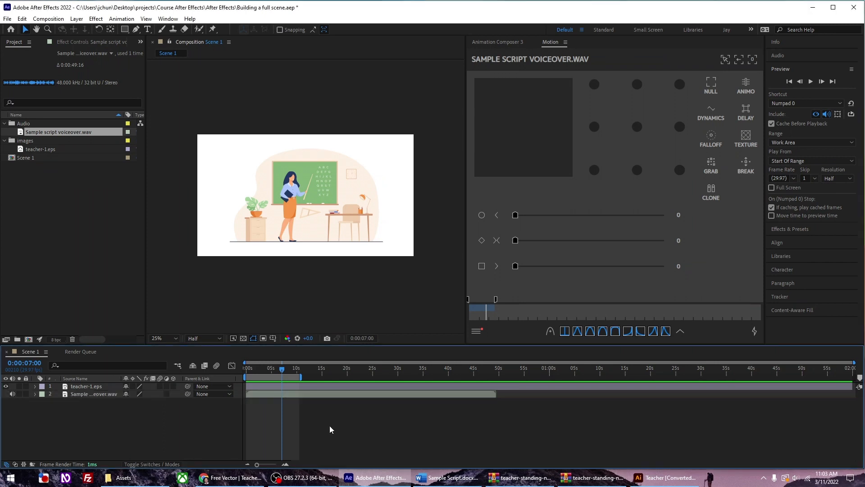
key("space")
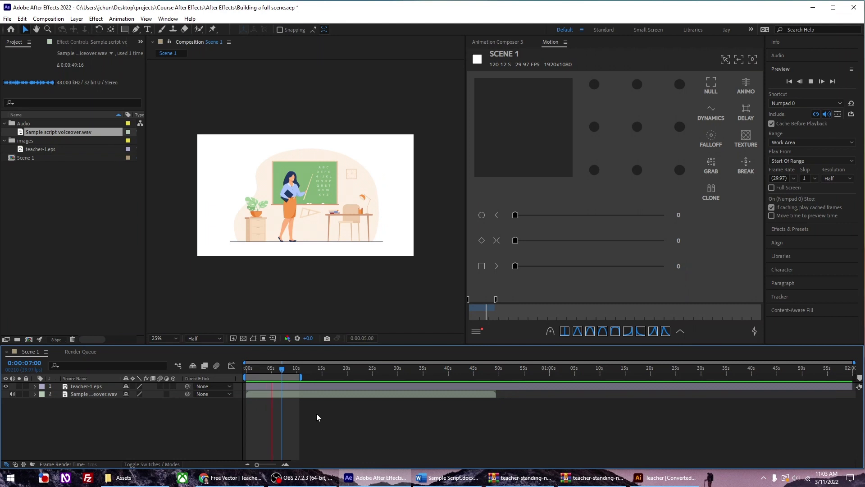
key("space")
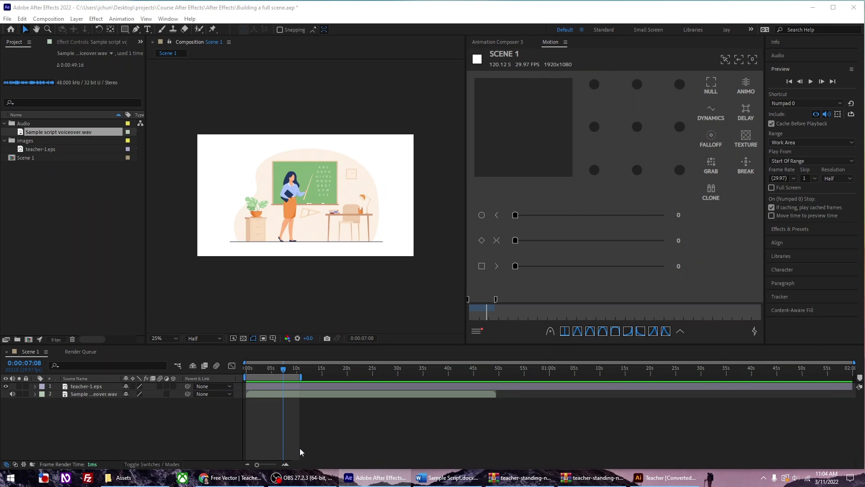
- Reveal the audio waveform of the Sample script voiceover.wav layer in Scene 1
left_click(97, 392)
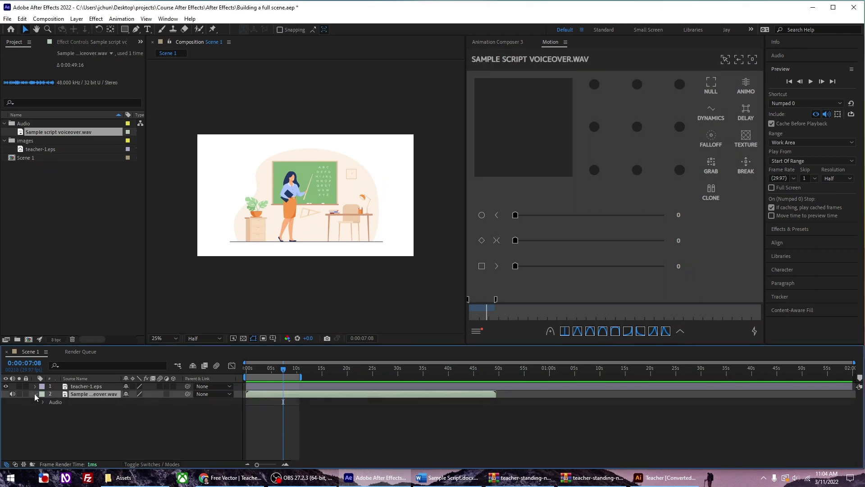
left_click(42, 402)
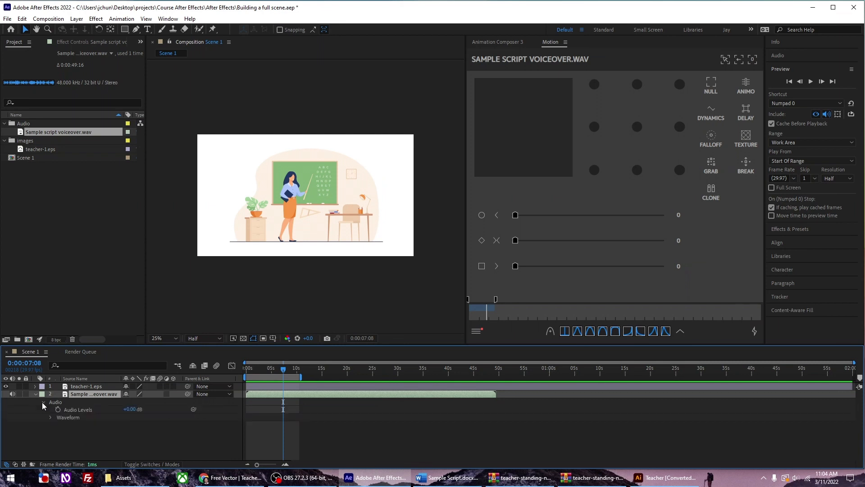
left_click(50, 417)
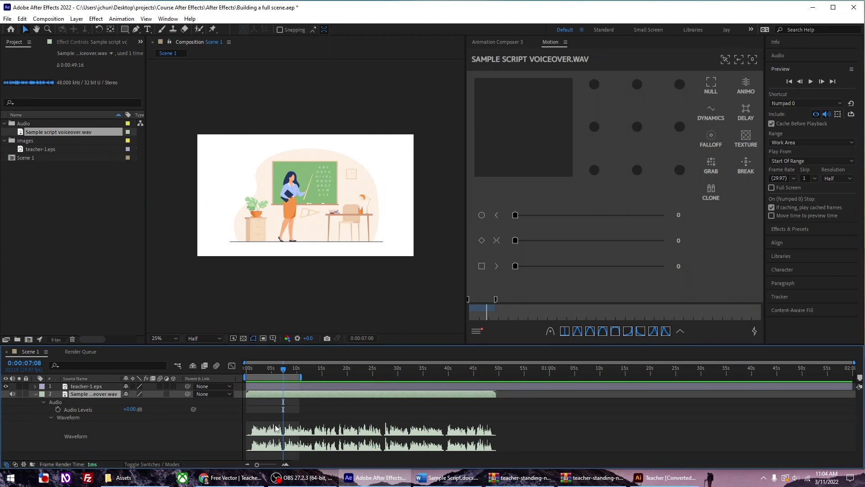
left_click(285, 464)
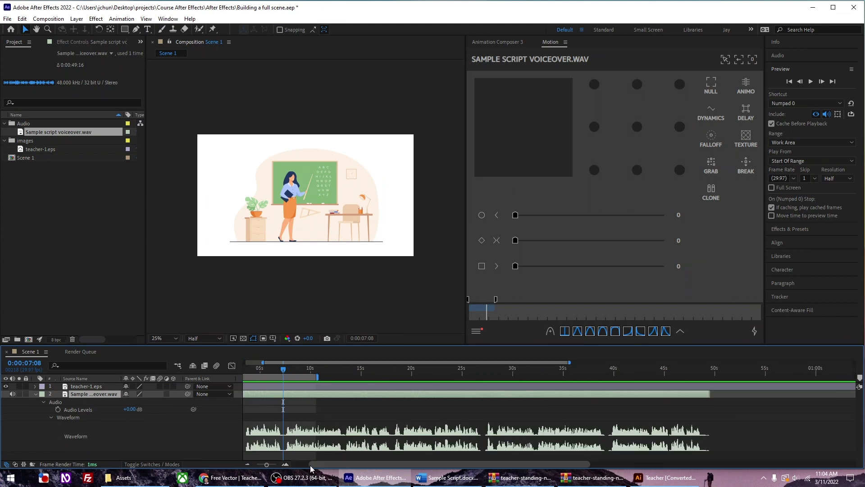
left_click_drag(324, 467, 308, 467)
- Set the current time to the voiceover pause at 0:00:07:11, end the work area there and preview it
left_click(311, 370)
left_click_drag(311, 371, 321, 377)
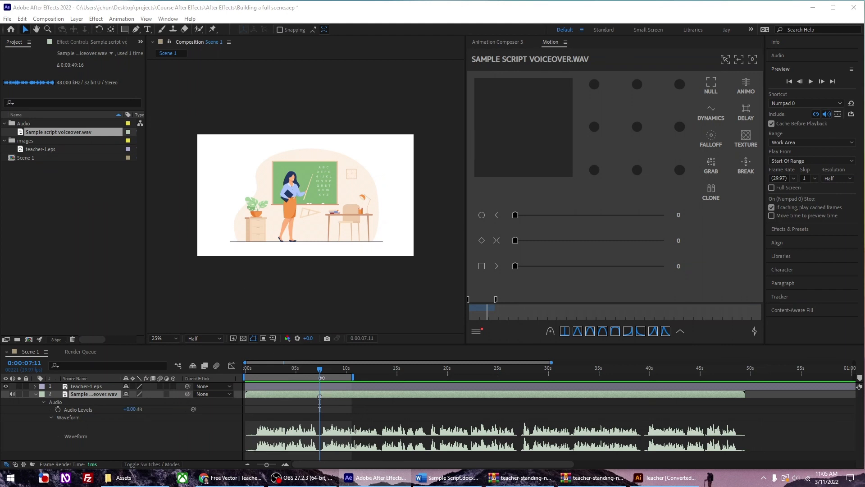
left_click_drag(355, 376, 429, 382)
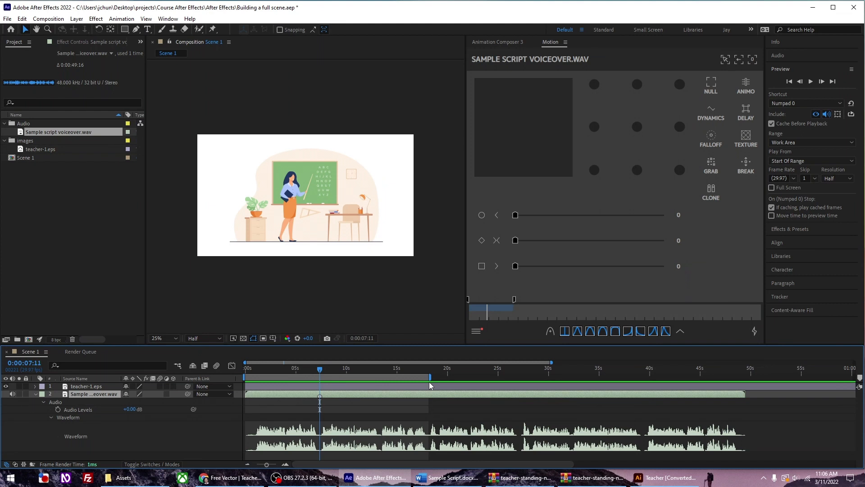
key("n")
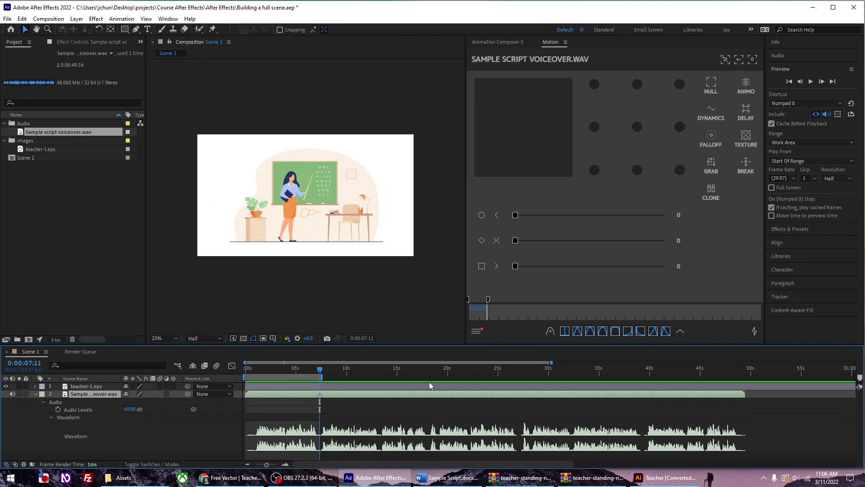
key("space")
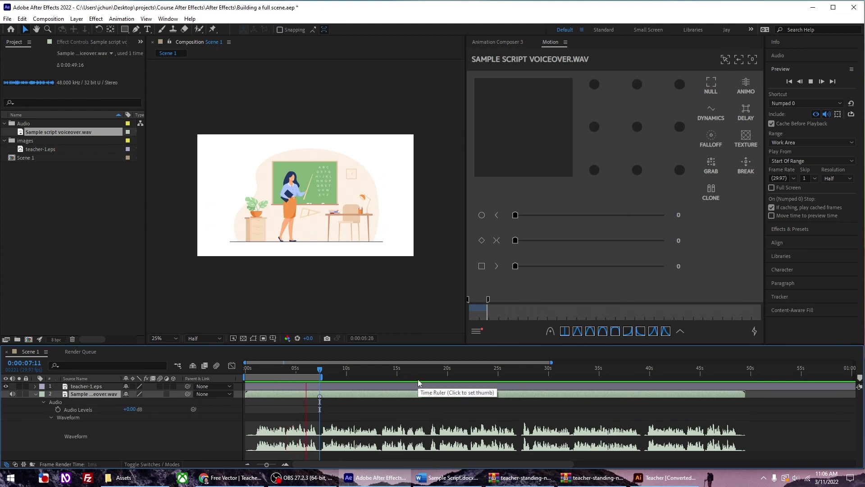
key("space")
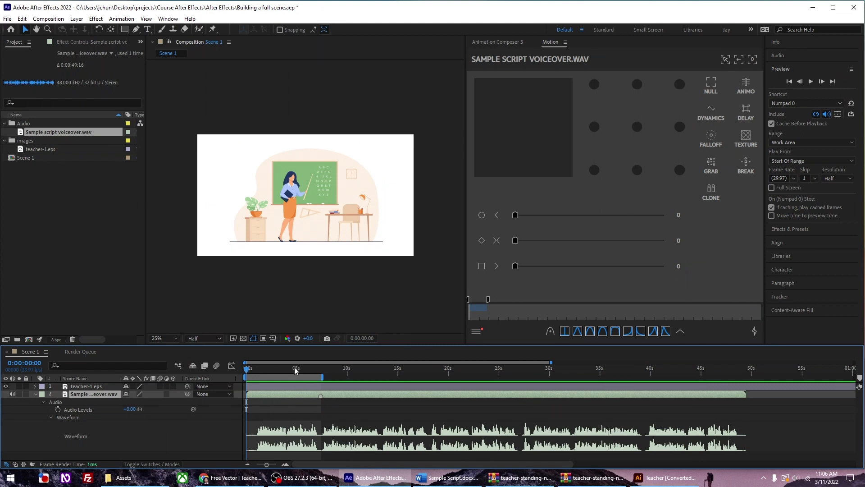
- Select the teacher-1.eps layer and bring up Animation Composer 3 for it
left_click(84, 387)
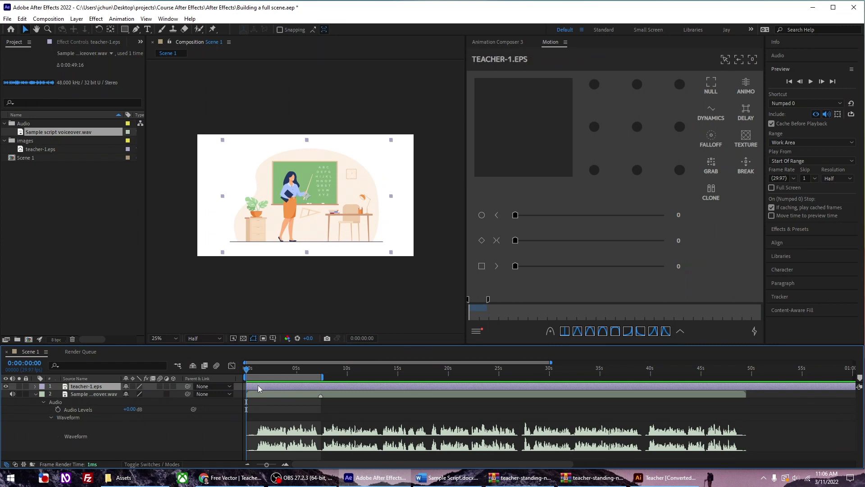
left_click(501, 42)
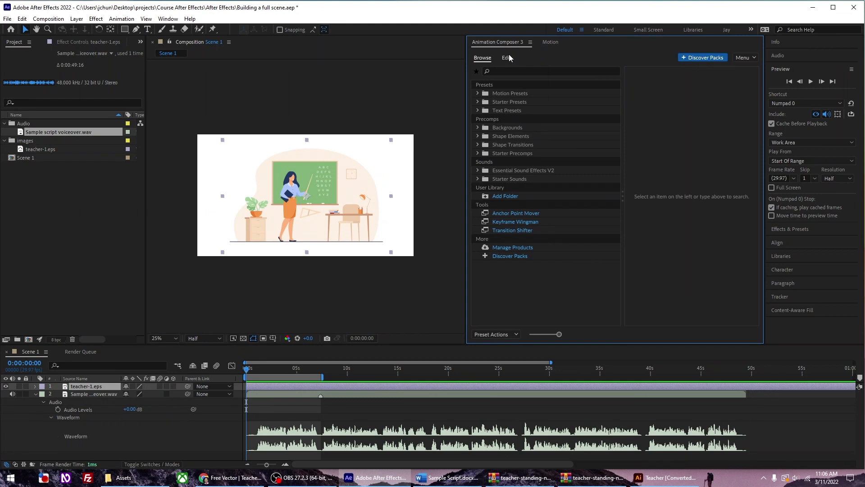
left_click(168, 18)
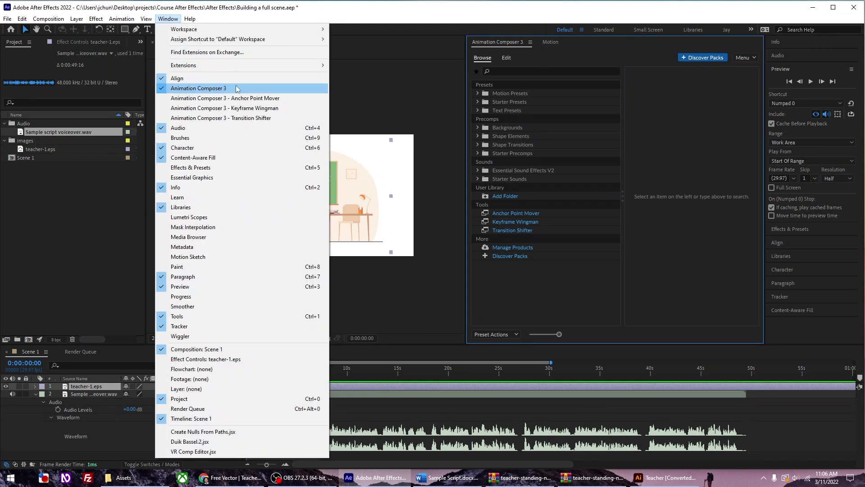
left_click(570, 68)
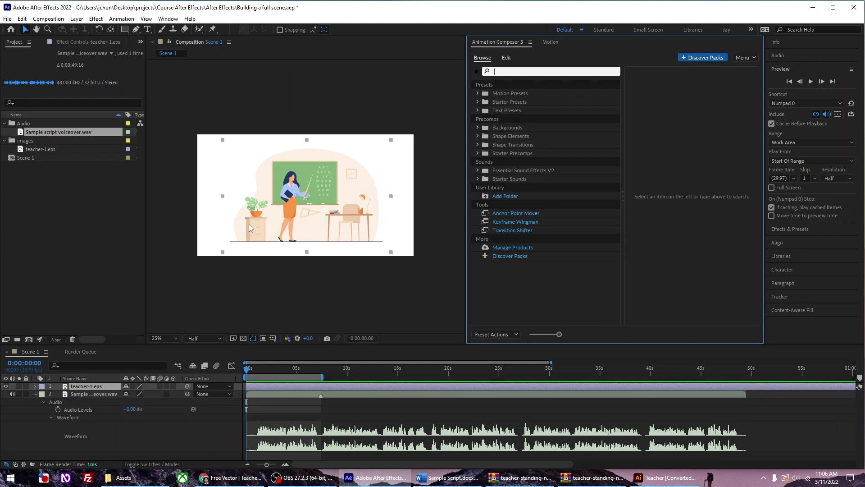
- Apply the 2D-layer starter transition Overshoot Position & Rotate, Bottom, to teacher-1.eps as an In animation and preview it
left_click(477, 103)
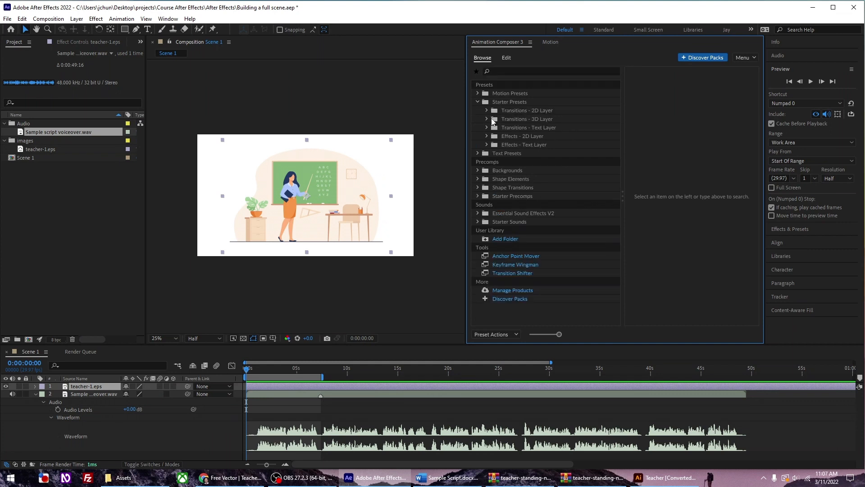
left_click(486, 110)
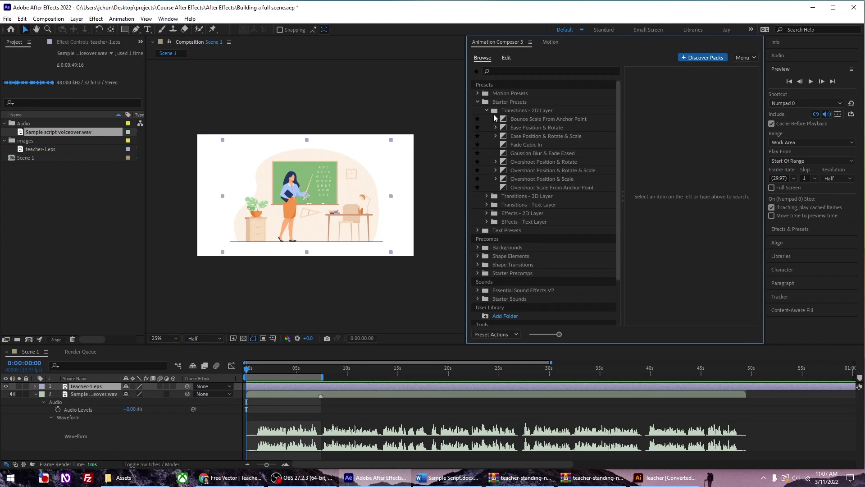
left_click(495, 162)
left_click(526, 162)
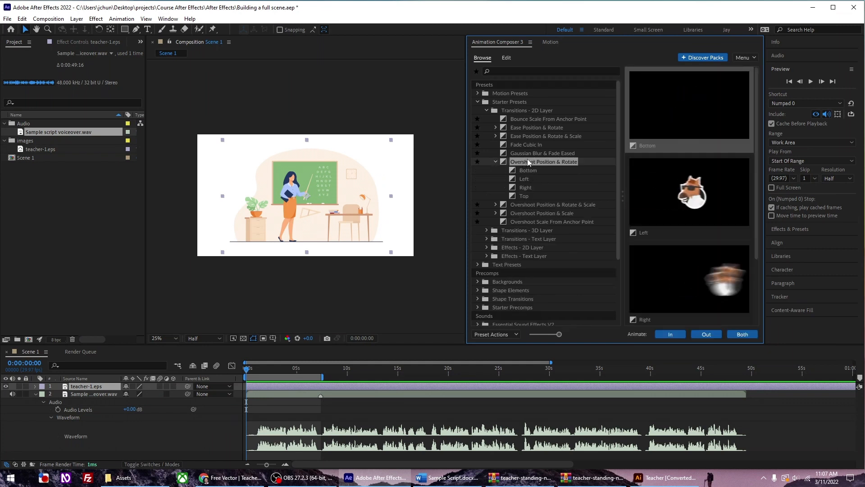
left_click(529, 170)
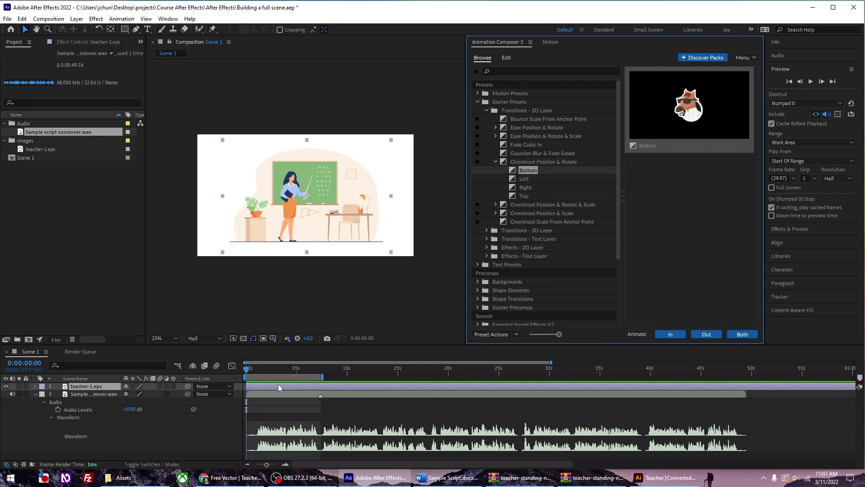
left_click(669, 335)
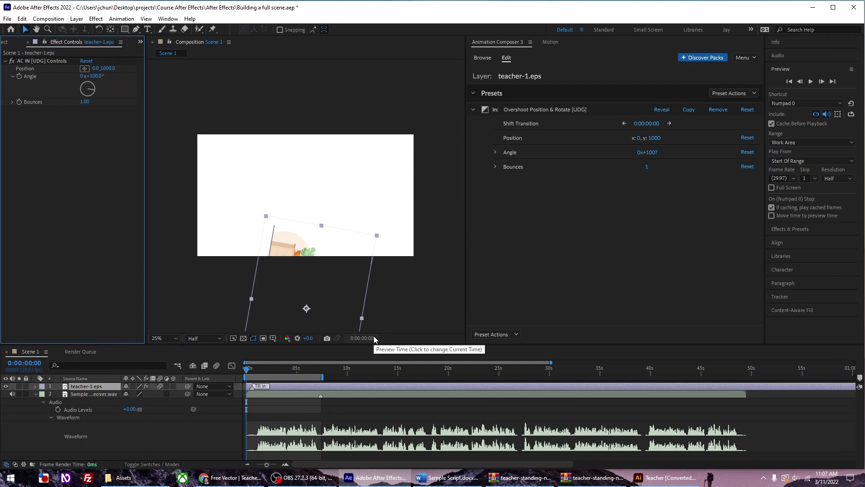
key("space")
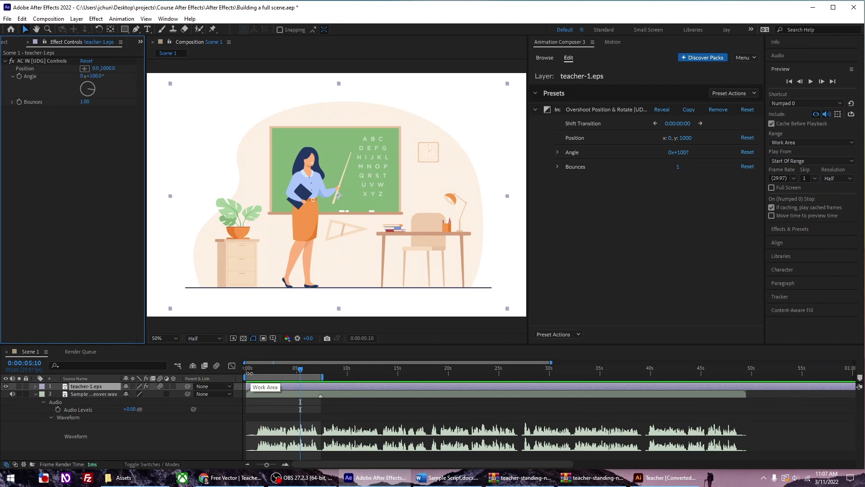
- Set the preview resolution to Full and preview the teacher illustration's entrance from the start of Scene 1
left_click_drag(247, 370, 249, 372)
scroll(353, 261, "down", 2)
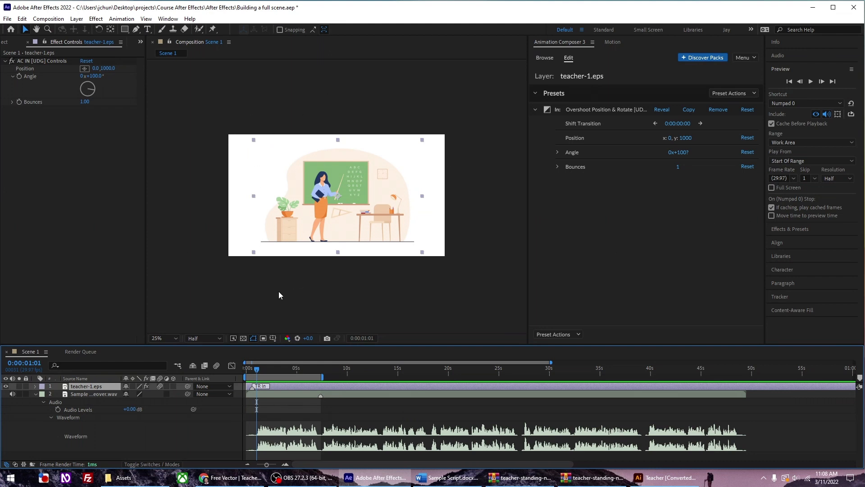
left_click(834, 177)
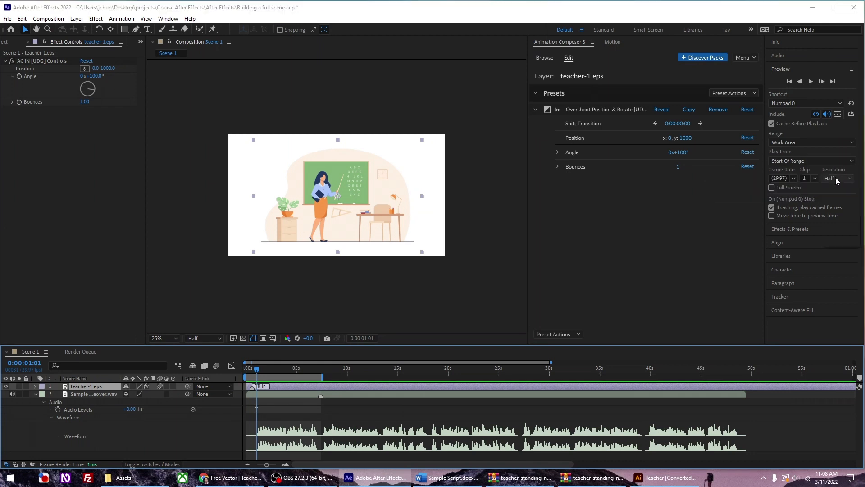
left_click(832, 198)
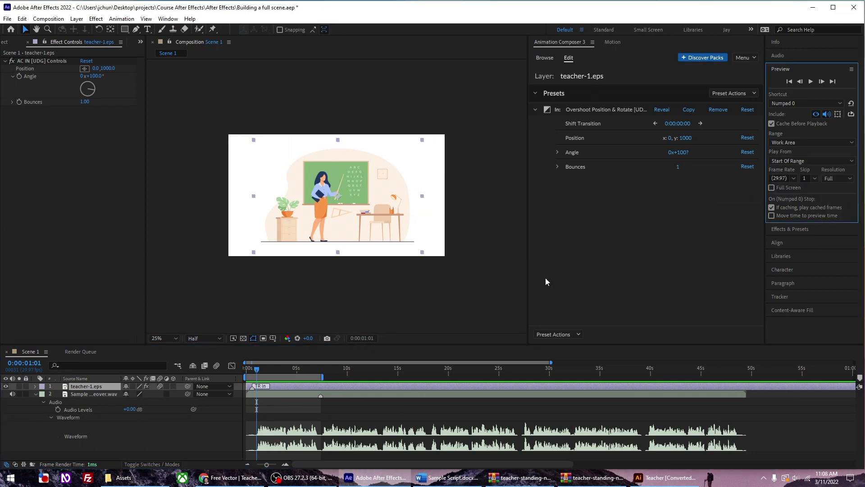
key("space")
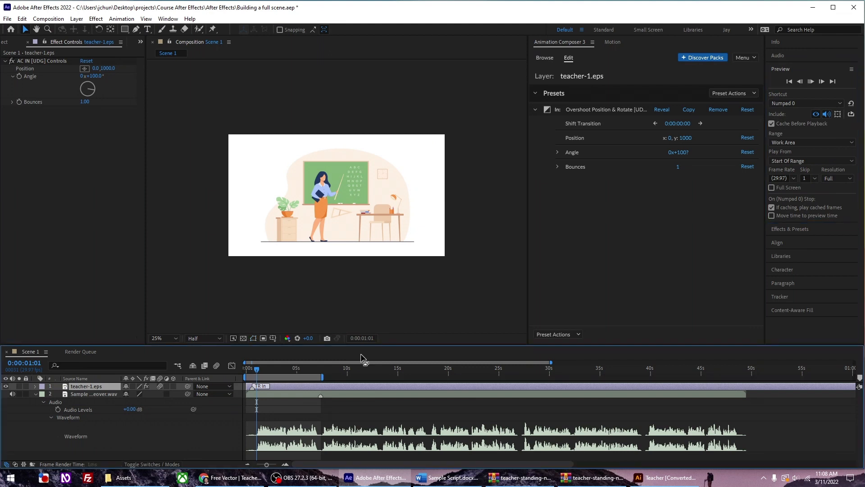
key("space")
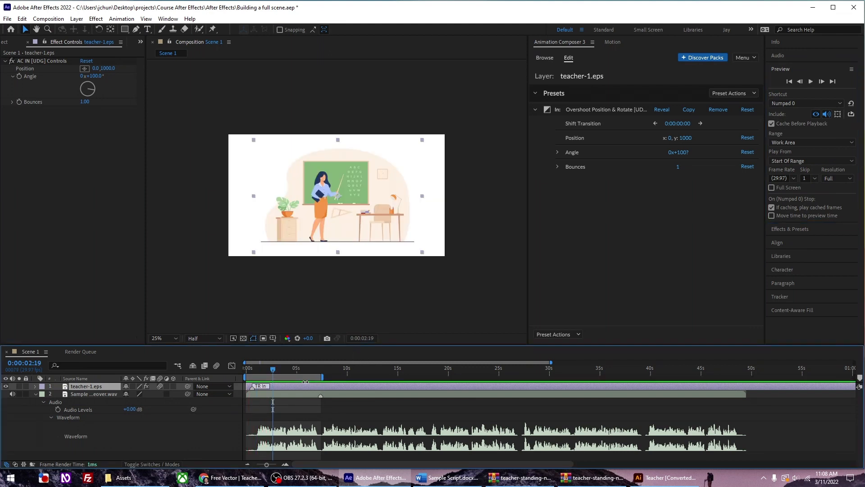
- Shorten the work area to end at about 3 seconds and preview the teacher's entrance against the voiceover
left_click_drag(320, 376, 270, 377)
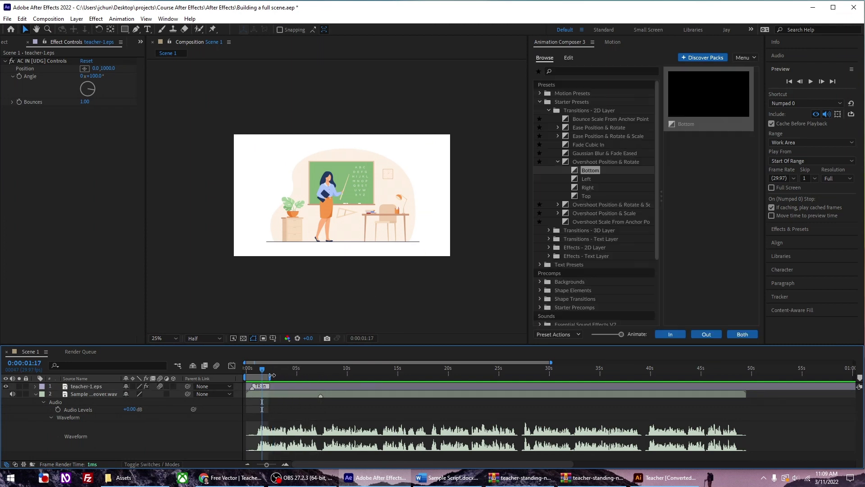
left_click_drag(272, 375, 274, 377)
key("space")
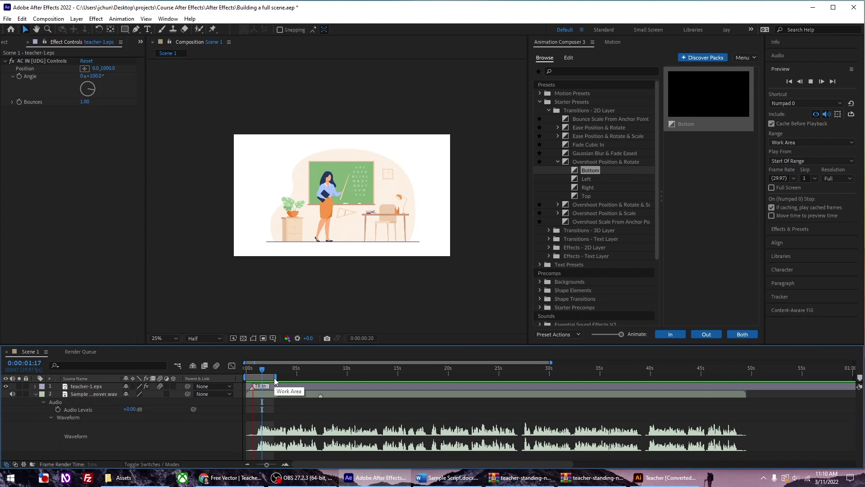
key("space")
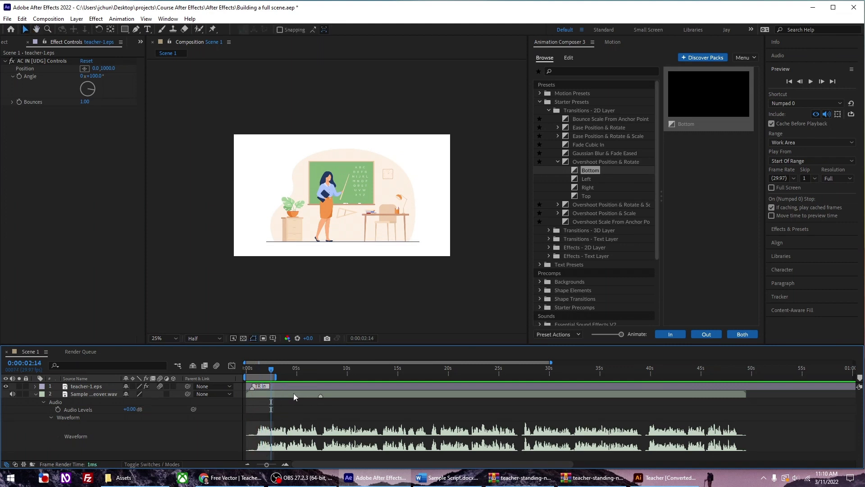
- Shift the Sample script voiceover.wav layer about 20 frames earlier and preview its timing against the entrance
left_click_drag(288, 393, 282, 395)
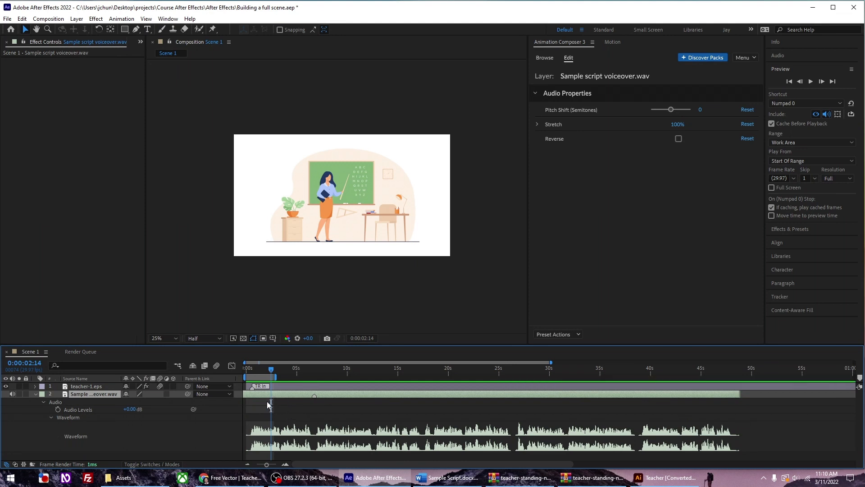
key("space")
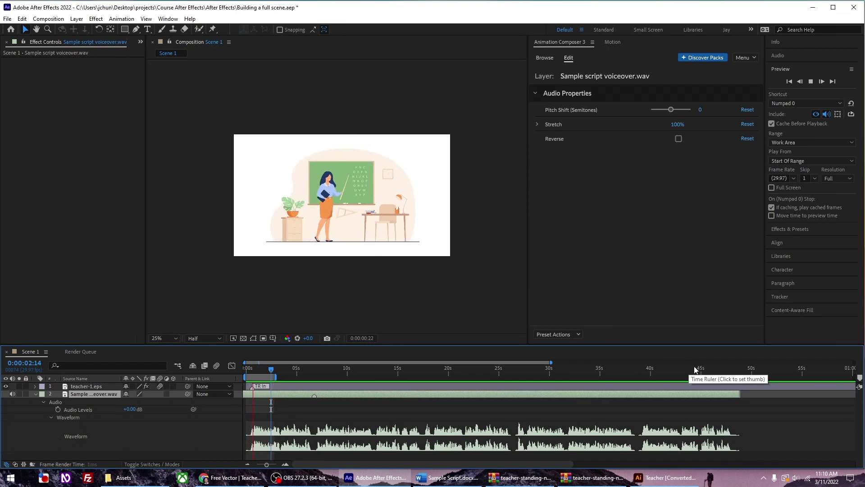
key("space")
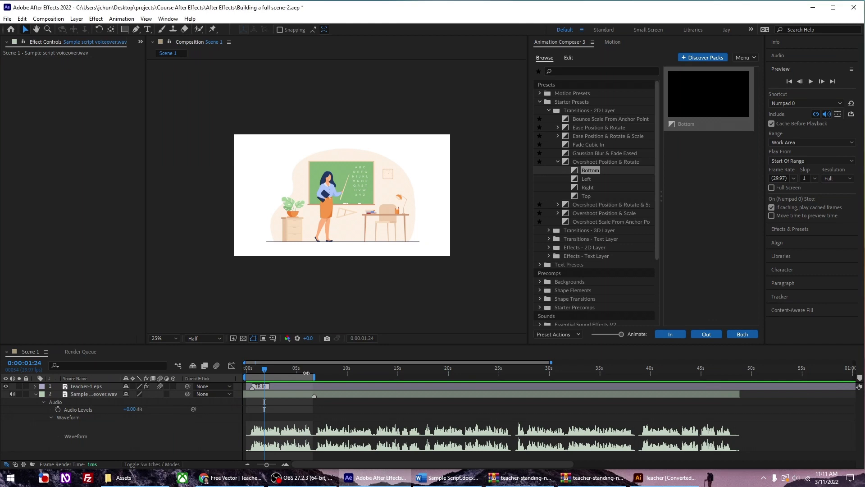
- Trim the end of the teacher-1.eps layer to the voiceover pause at 0:00:06:21
mouse_move(309, 370)
left_mouse_down()
mouse_move(301, 370)
mouse_move(315, 377)
left_mouse_up()
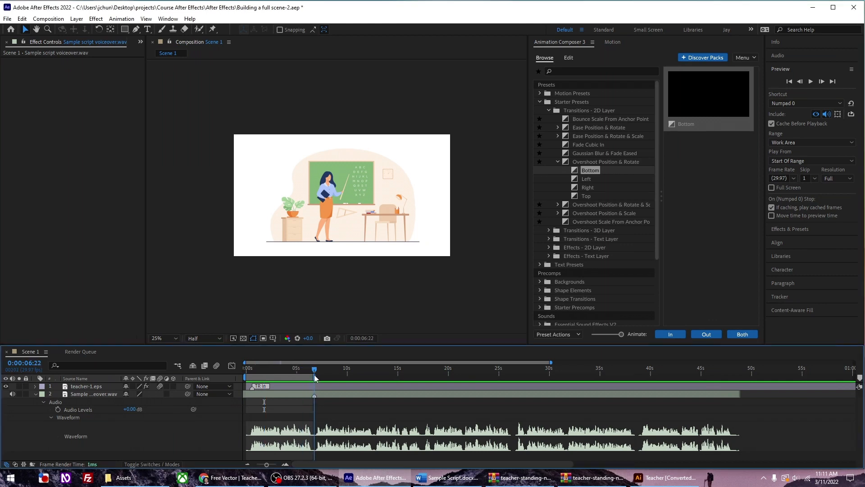
mouse_move(315, 378)
left_mouse_down()
mouse_move(363, 379)
mouse_move(314, 374)
left_mouse_up()
left_click(591, 169)
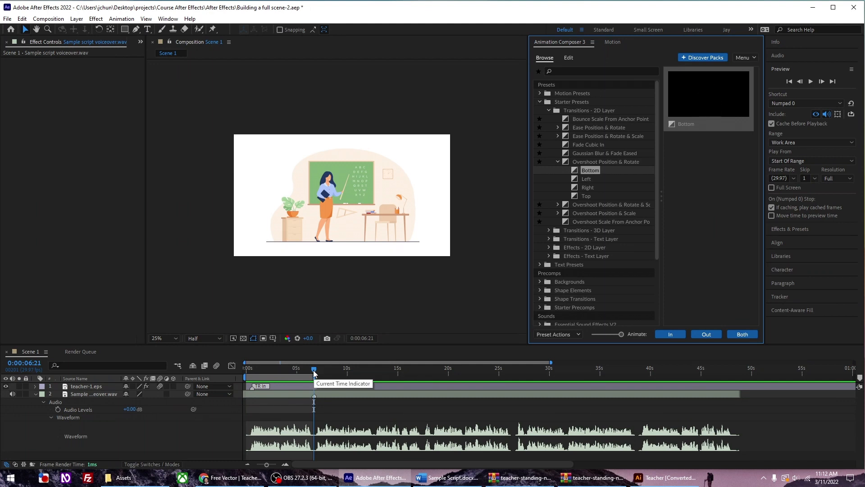
left_click(314, 386)
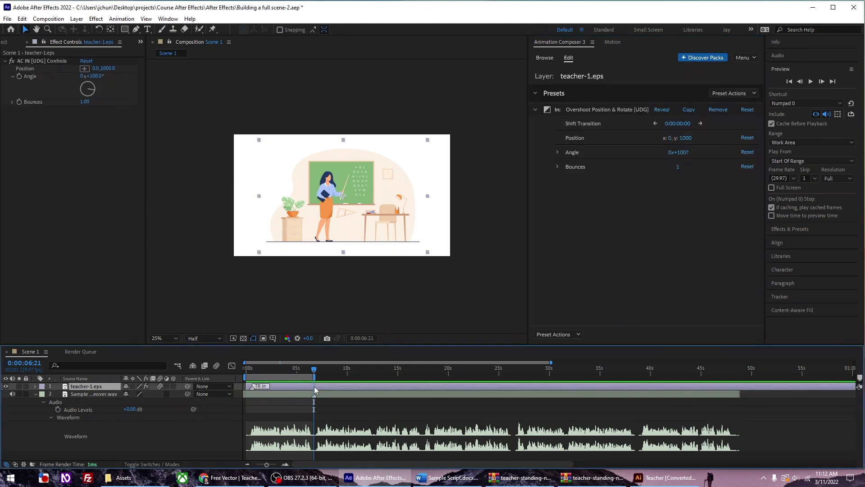
left_click(247, 464)
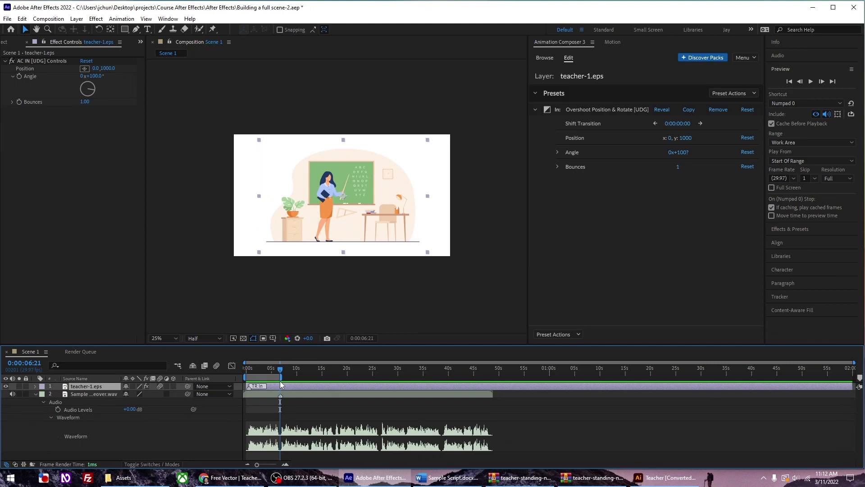
key("alt+bracketright")
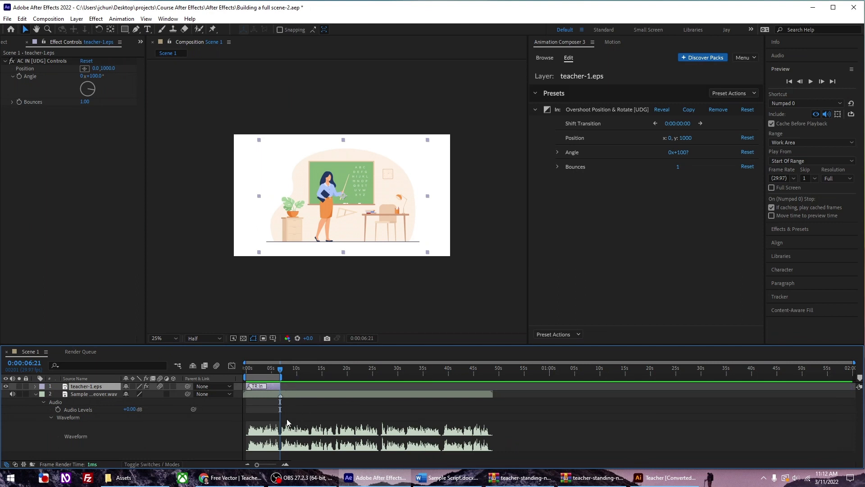
left_click(285, 464)
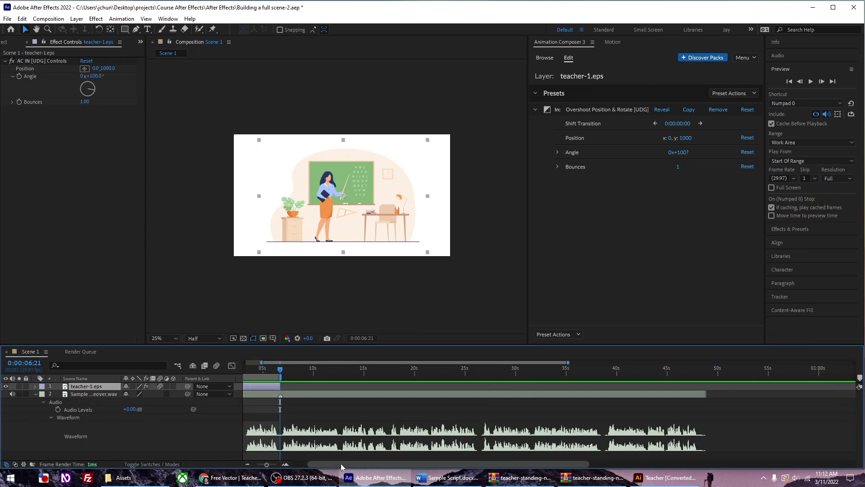
left_click_drag(341, 466, 326, 467)
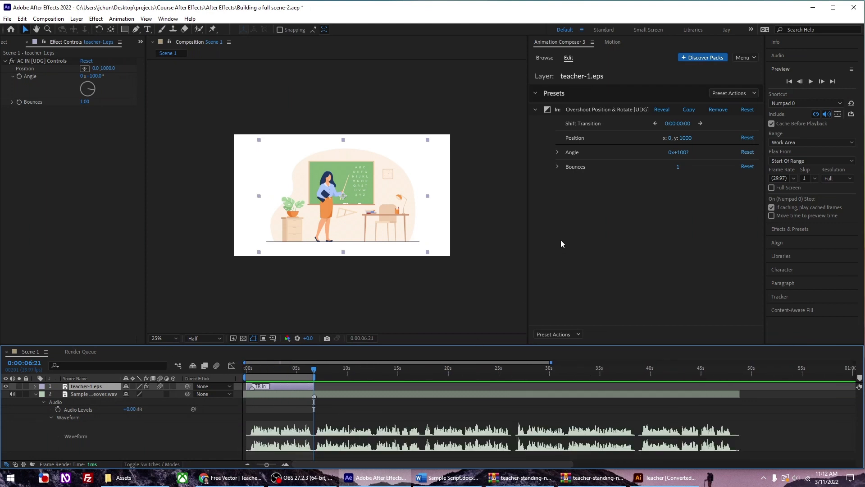
- Apply Overshoot Position & Rotate, Bottom, to teacher-1.eps as an Out animation and review it with the work area extended past the layer's end
left_click(543, 60)
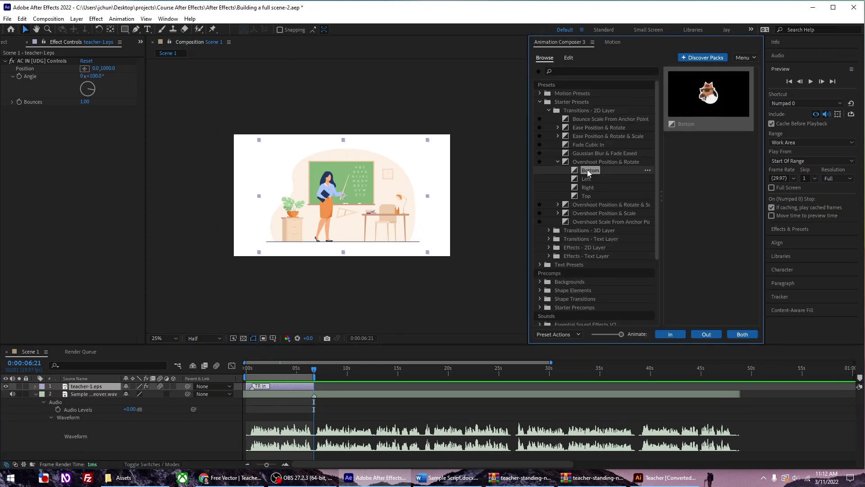
left_click(706, 334)
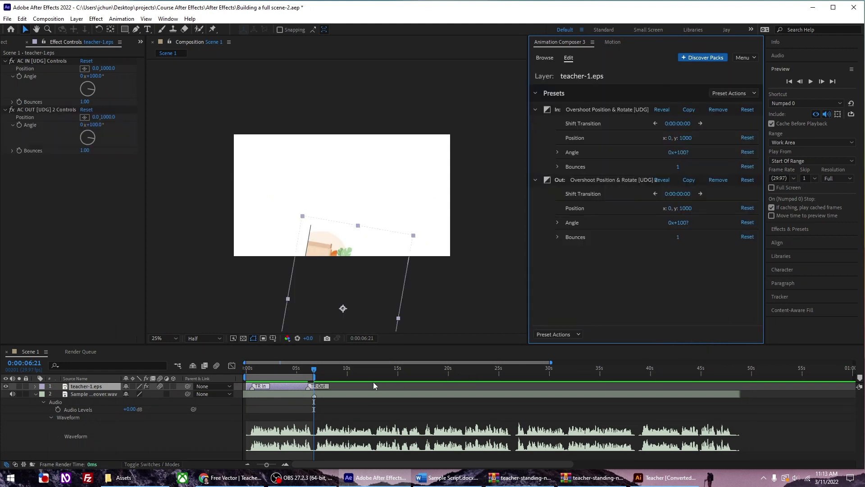
left_click_drag(315, 376, 325, 377)
key("space")
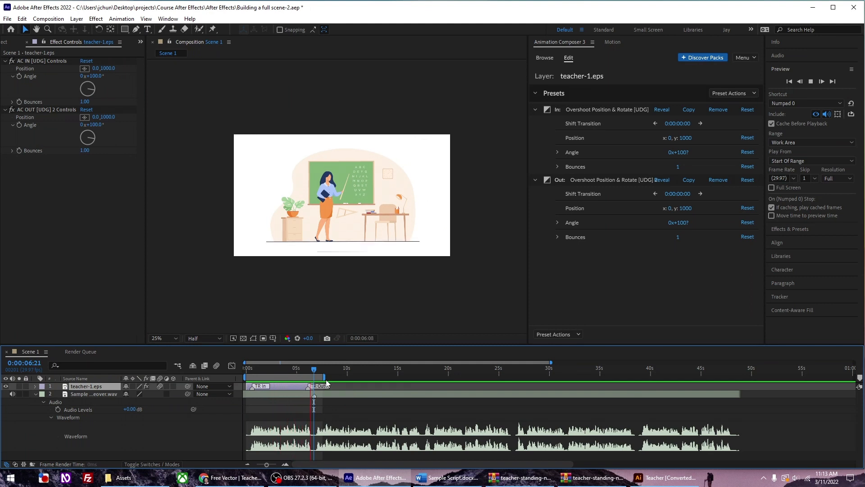
key("space")
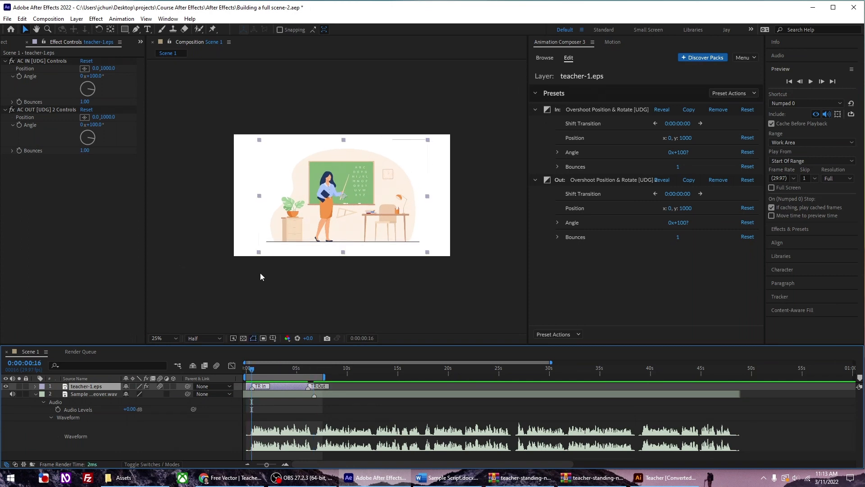
left_click(312, 374)
left_click_drag(314, 376, 307, 384)
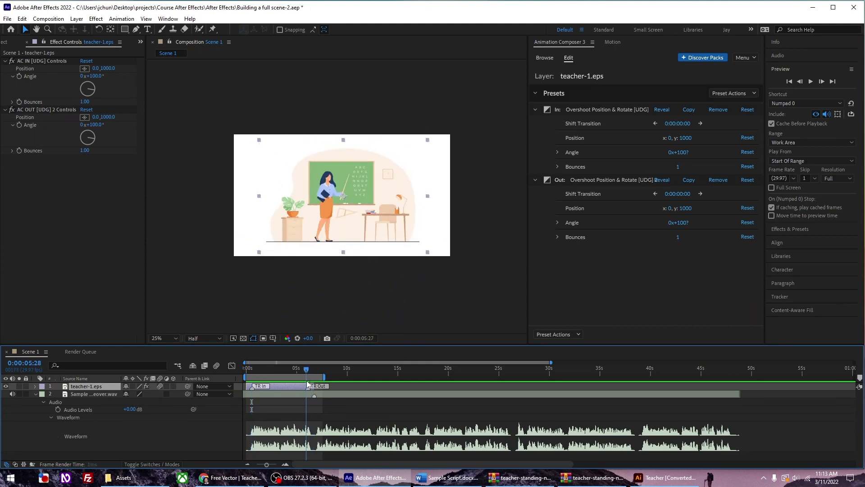